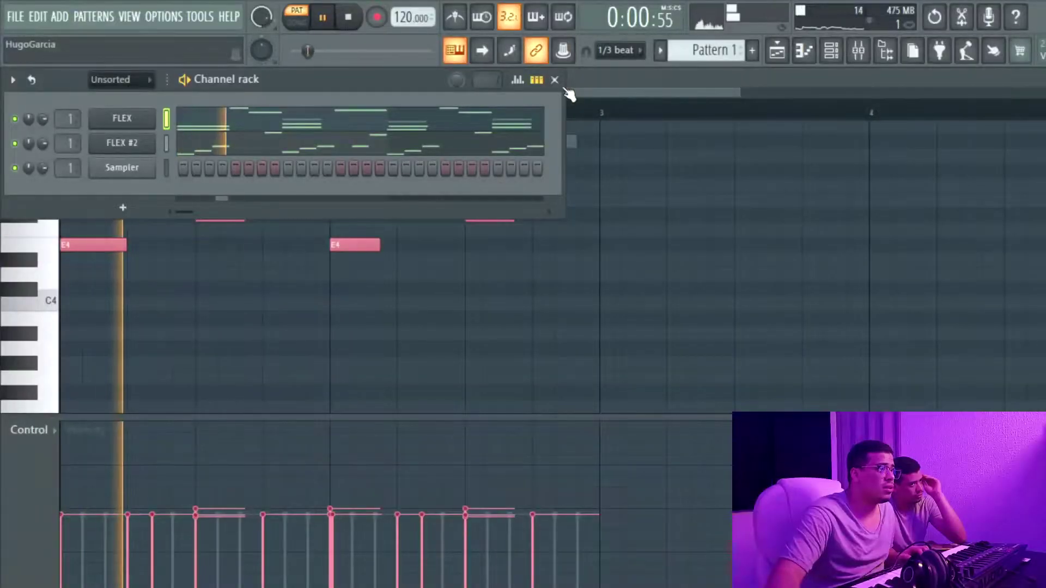
# Close the channel rack and consolidate Track 1 with Pattern 1 into an audio clip in the playlist
pyautogui.click(552, 82)
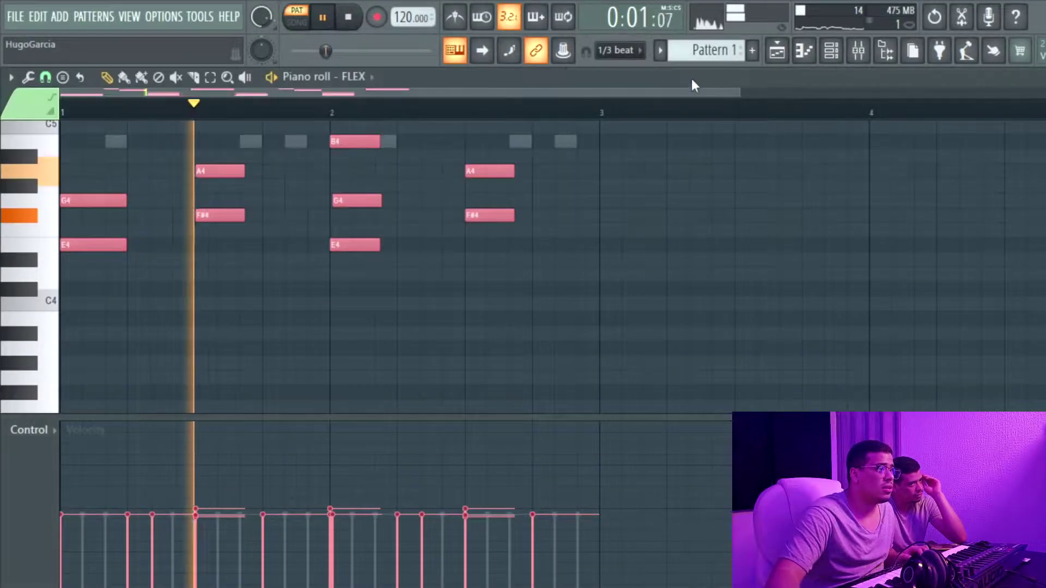
pyautogui.click(777, 50)
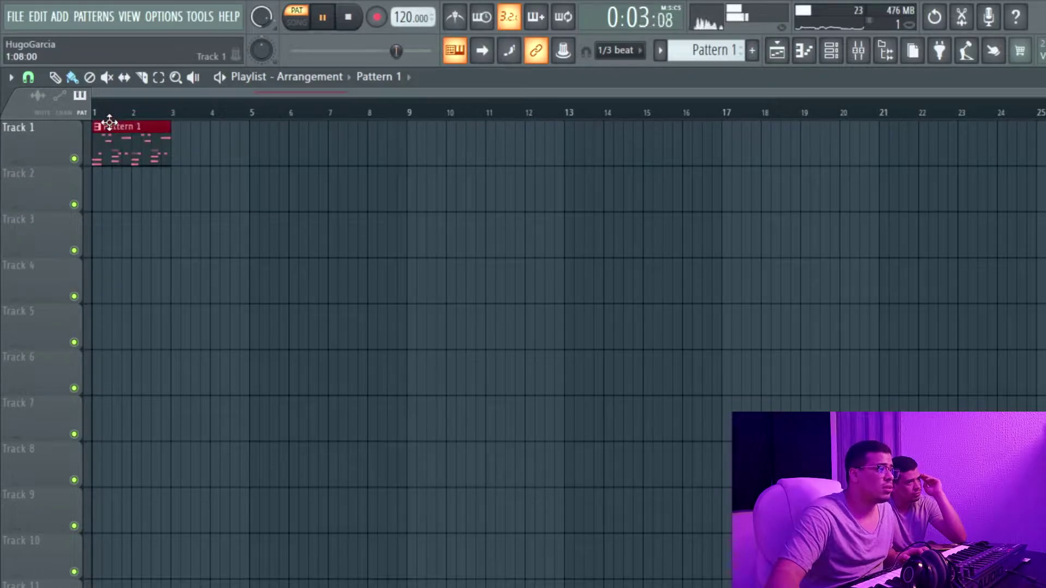
pyautogui.rightClick(35, 167)
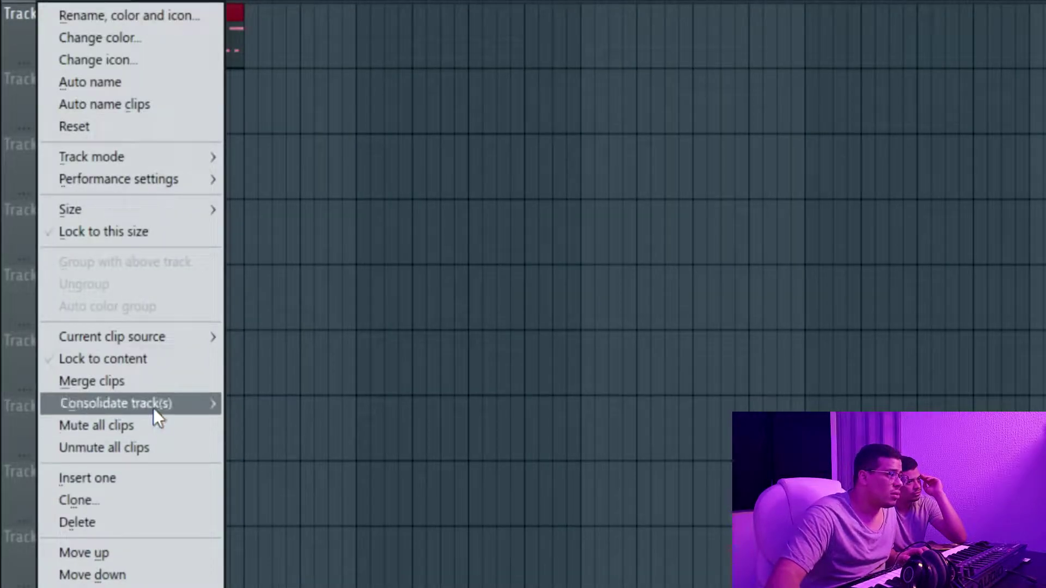
pyautogui.moveTo(154, 409)
pyautogui.click(320, 406)
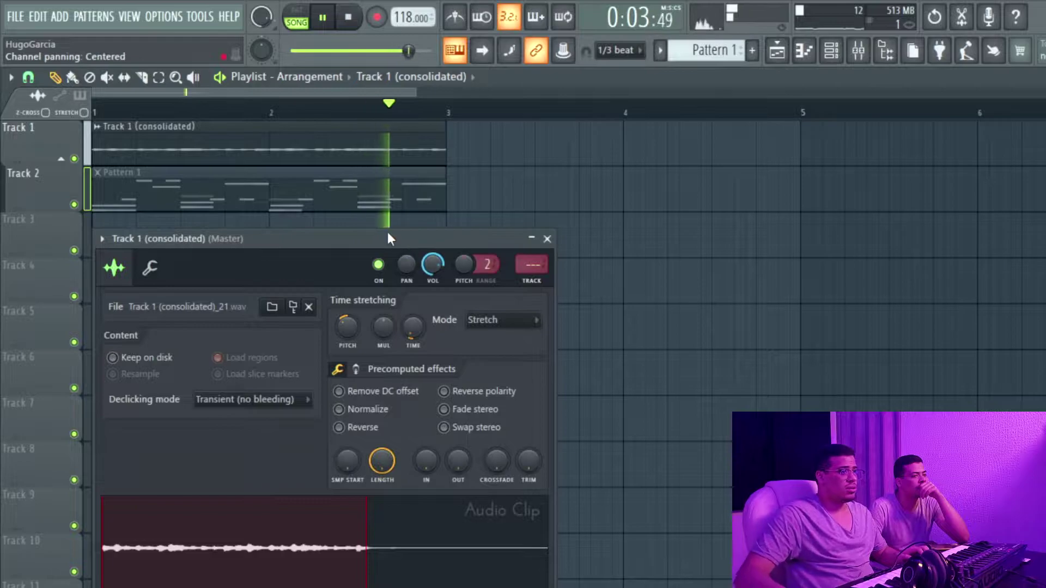
# Set the Track 1 (consolidated) clip's time-stretching pitch shift to -300 cents while playing it back
pyautogui.press('space')
pyautogui.moveTo(340, 328); pyautogui.dragTo(340, 338)
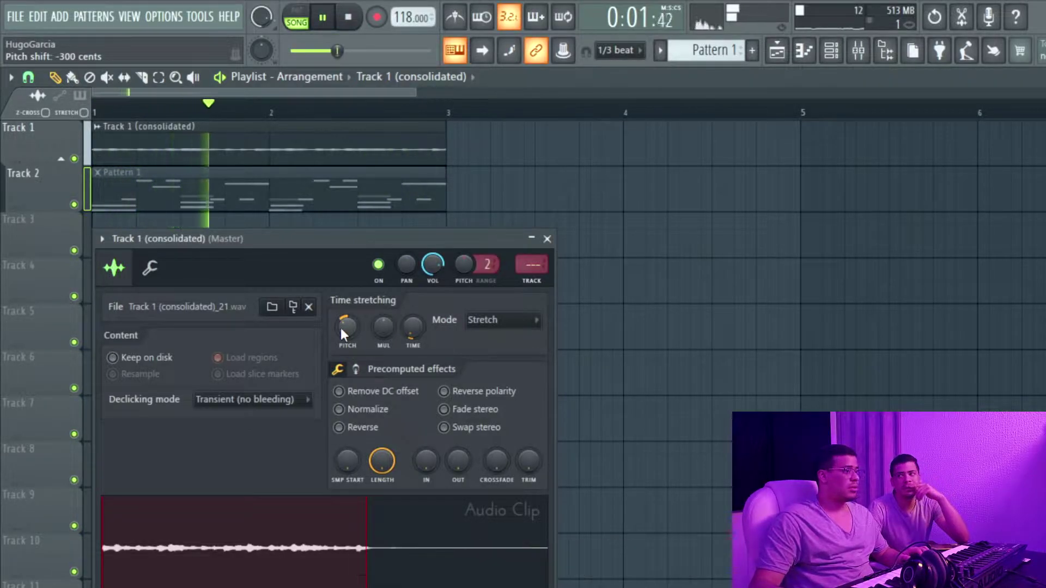
pyautogui.moveTo(459, 250); pyautogui.dragTo(459, 253)
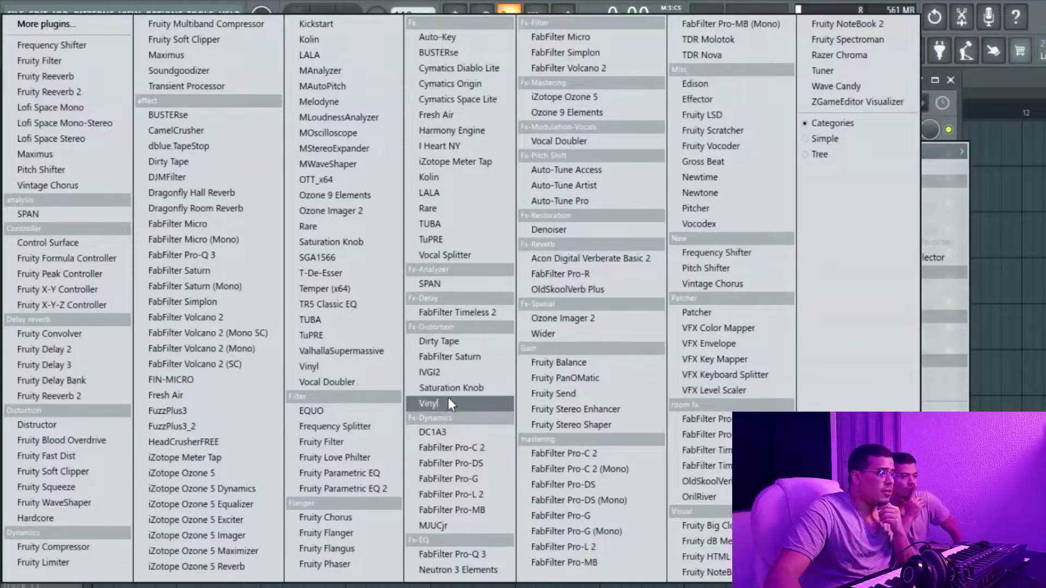
# Add the Vinyl effect and set its year to 1970 after auditioning 1960, 1950 and 1930, adjusting the dust amount
pyautogui.click(447, 403)
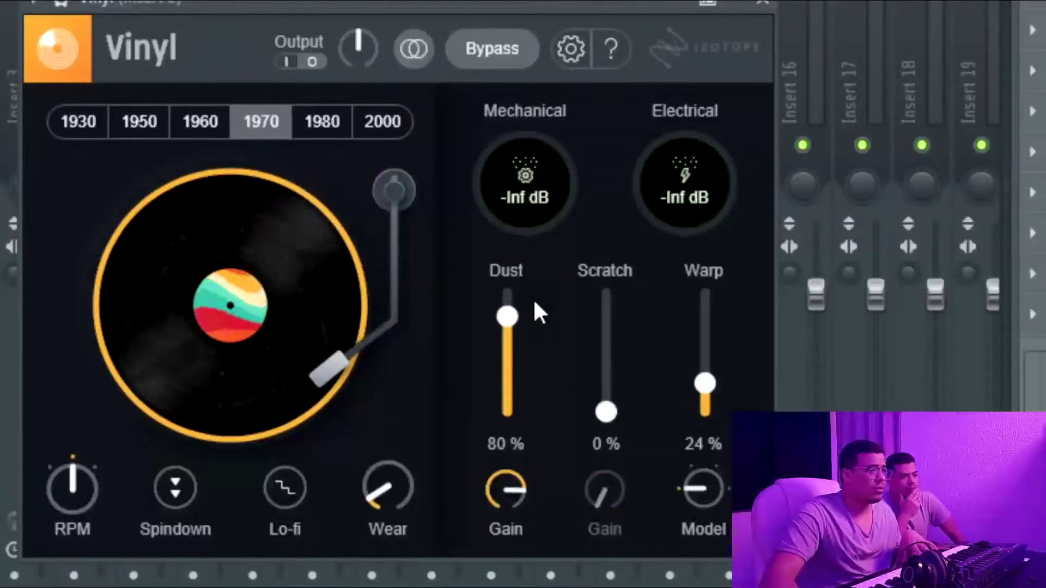
pyautogui.click(201, 119)
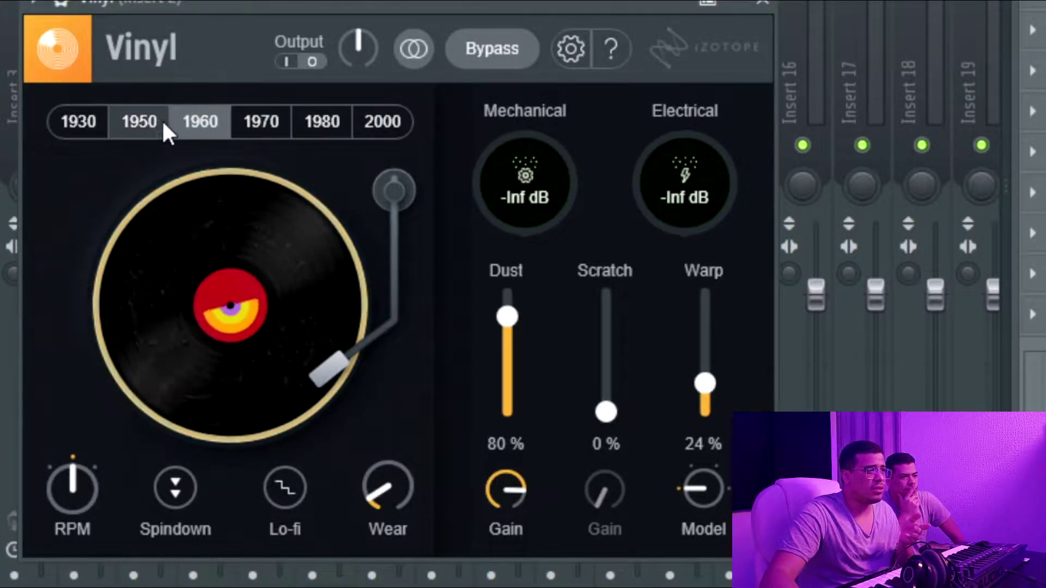
pyautogui.click(131, 124)
pyautogui.click(76, 131)
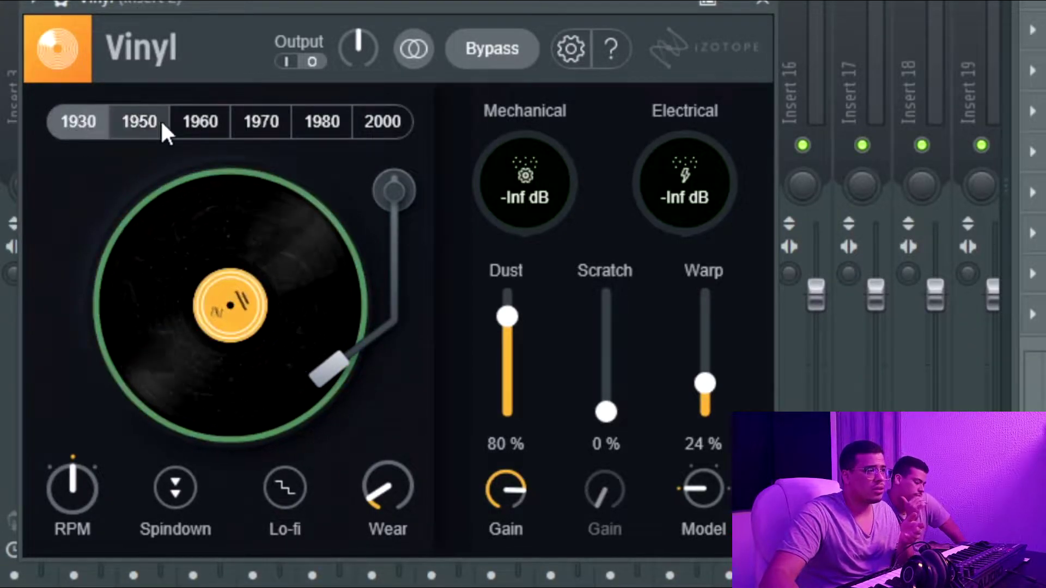
pyautogui.click(272, 128)
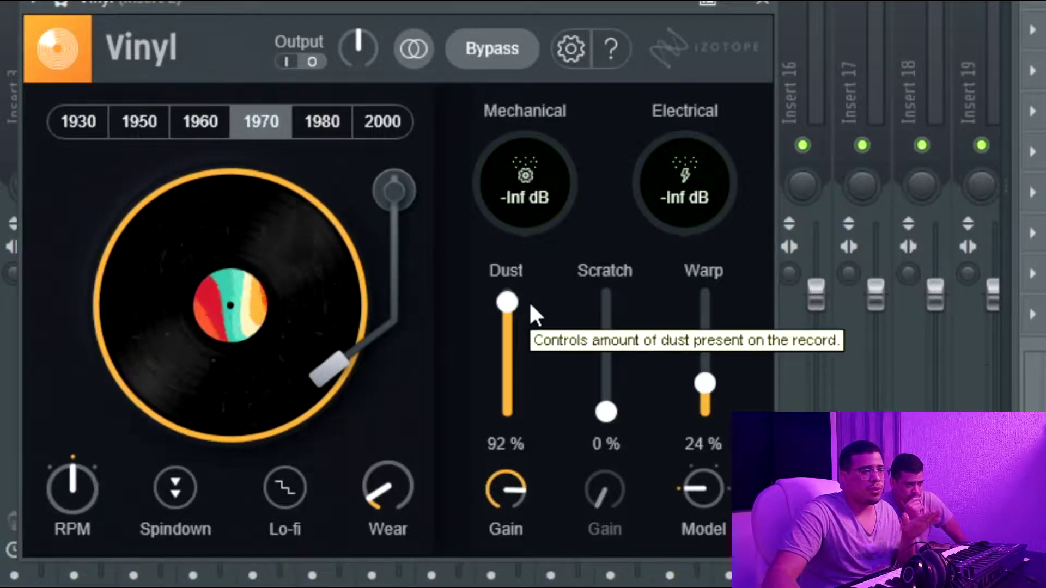
pyautogui.moveTo(531, 305); pyautogui.dragTo(530, 469)
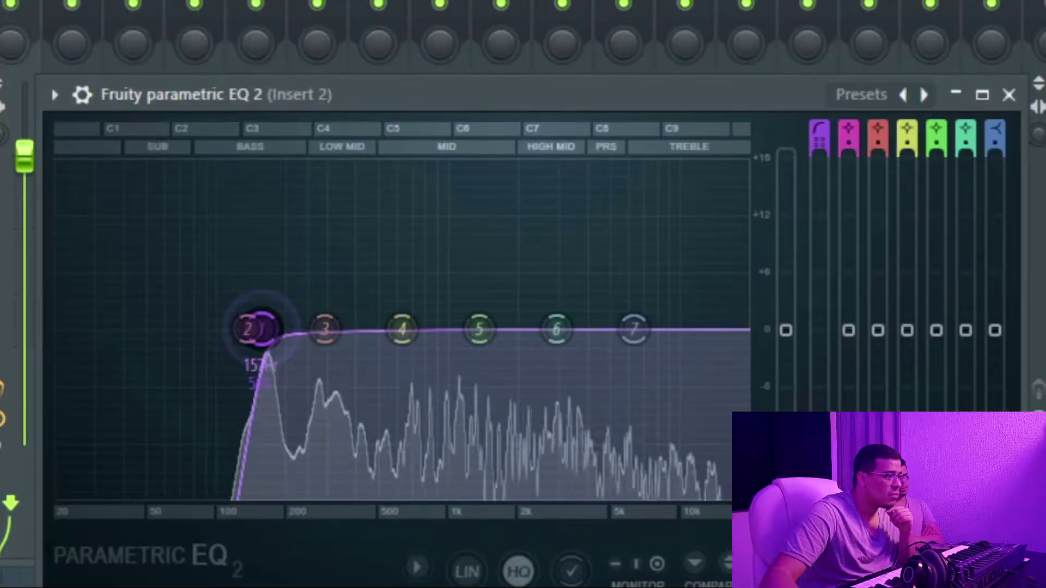
# Adjust the low cut and band 7 of the EQ on Insert 2 and increase the reverb's size and decay
pyautogui.moveTo(261, 329); pyautogui.dragTo(260, 329)
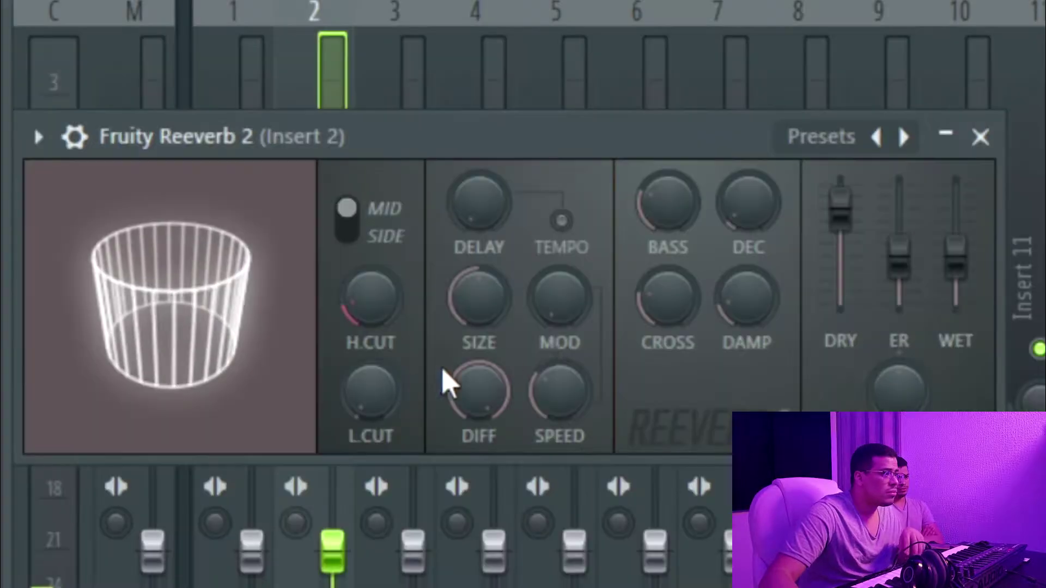
pyautogui.moveTo(479, 297); pyautogui.dragTo(479, 283)
pyautogui.moveTo(748, 203); pyautogui.dragTo(749, 194)
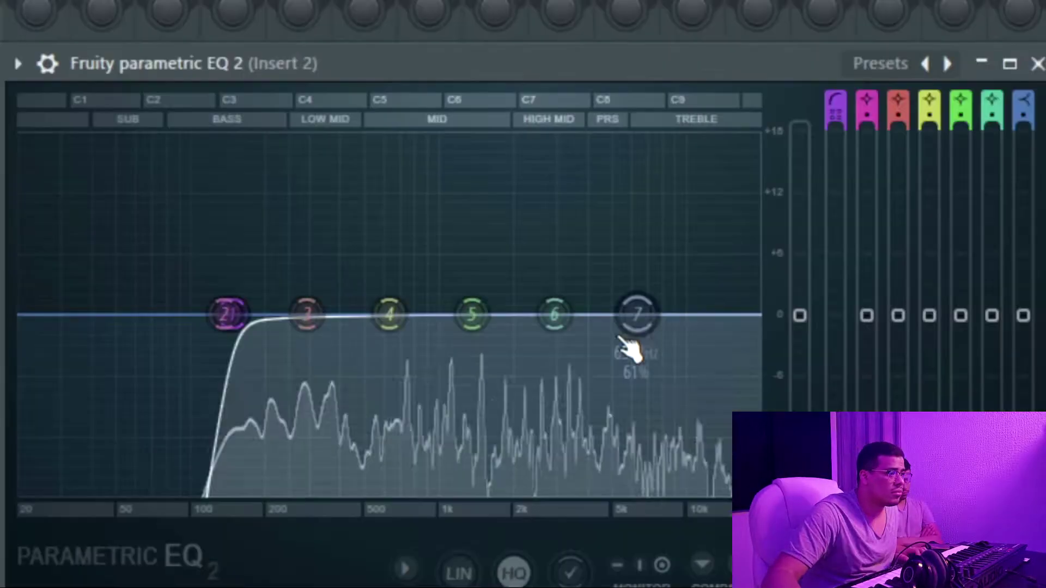
pyautogui.moveTo(635, 312); pyautogui.dragTo(623, 281)
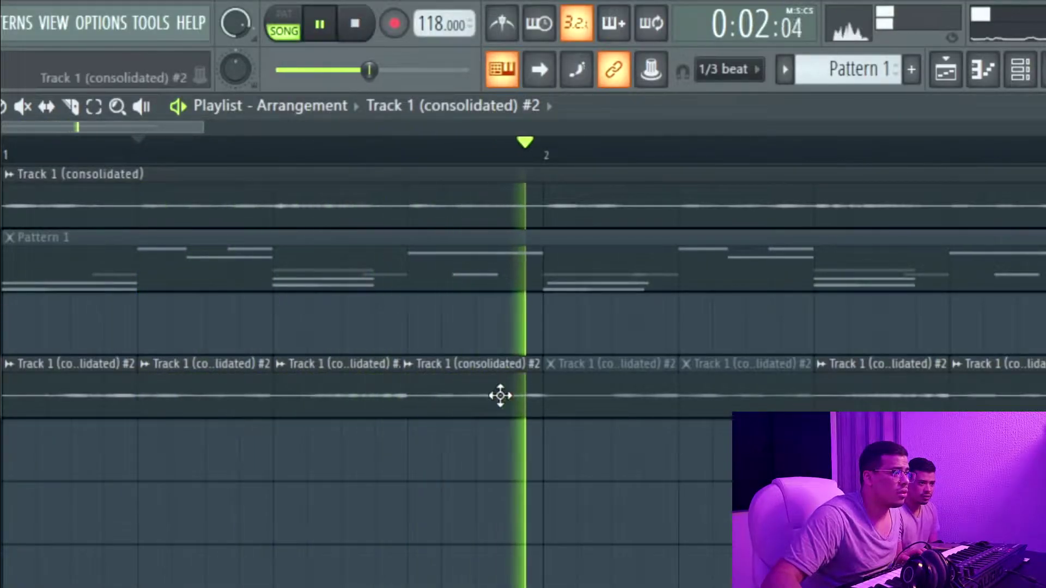
# Delete the fourth slice of bar 1 on Track 4 and unmute the slice at the start of bar 2
pyautogui.press('space')
pyautogui.rightClick(458, 388)
pyautogui.press('space')
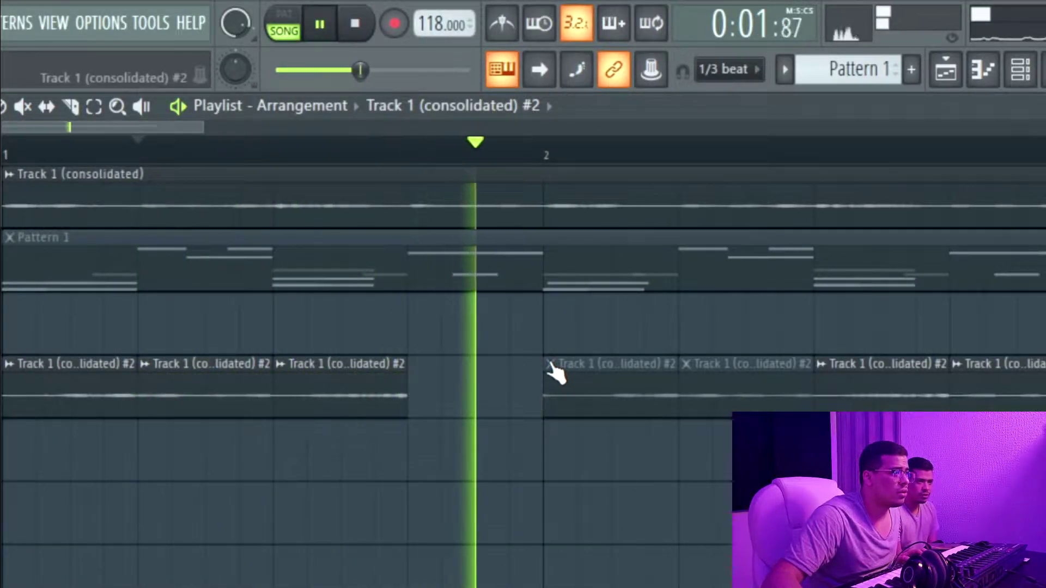
pyautogui.press('space')
pyautogui.click(355, 24)
# Delete the first and second slices of bar 1 on Track 4, checking the result with playback
pyautogui.rightClick(57, 392)
pyautogui.press('space')
pyautogui.press('space')
pyautogui.press('space')
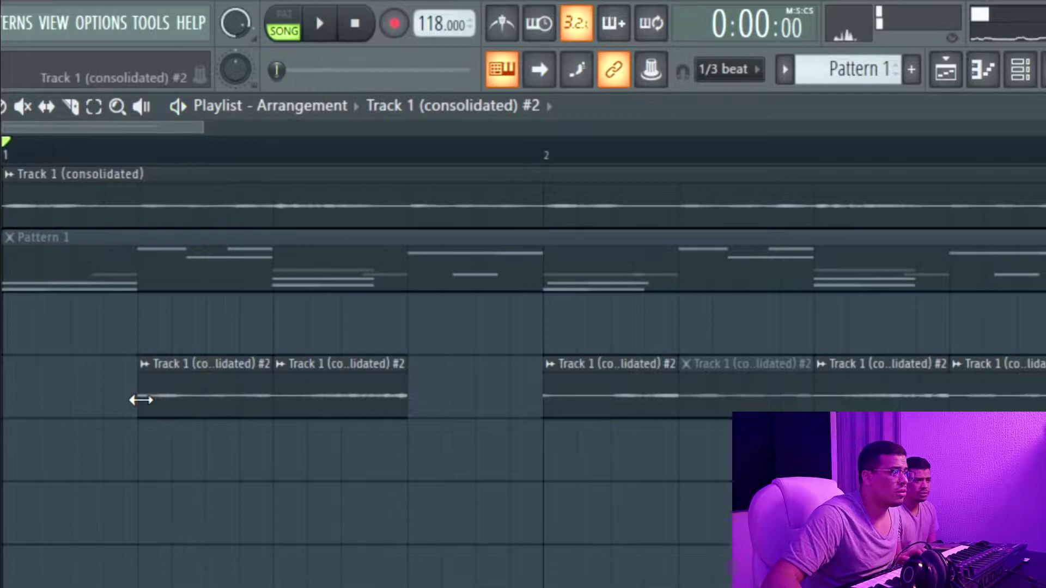
pyautogui.press('space')
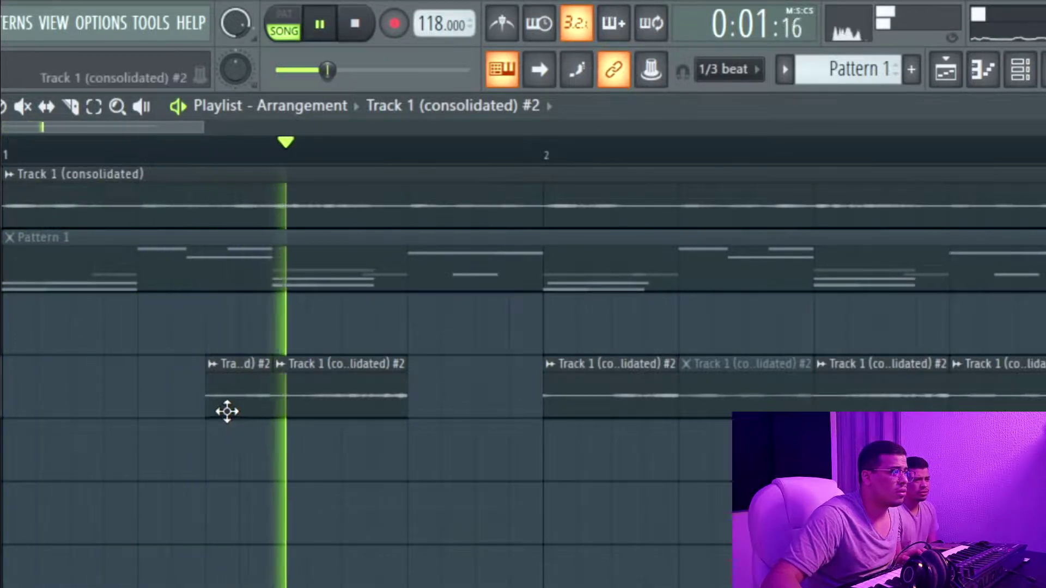
pyautogui.rightClick(210, 407)
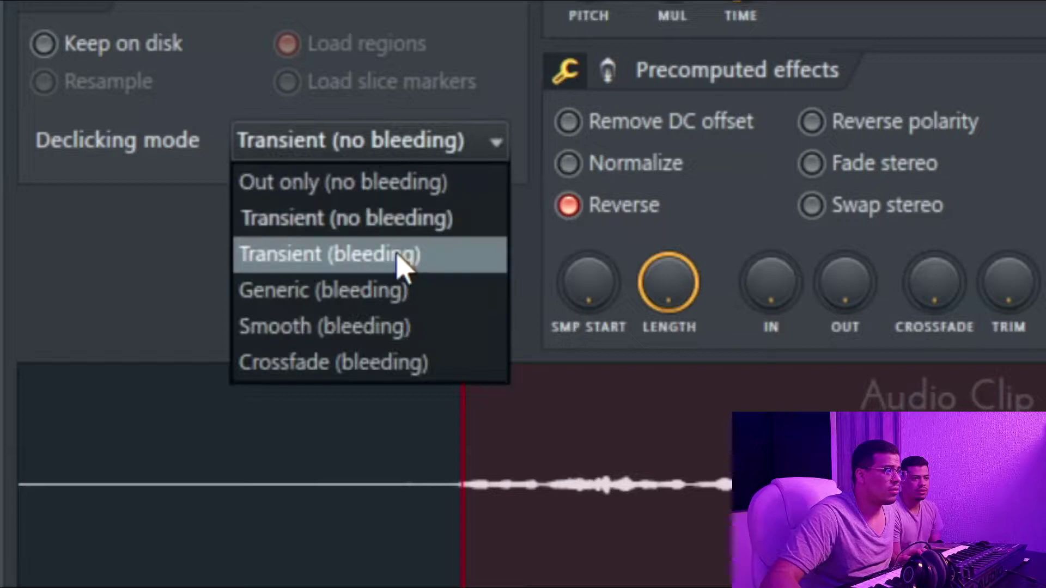
# Set the declicking mode of Track 1 (consolidated) #2 to Generic (bleeding) and delete the last slice of bar 2
pyautogui.click(472, 288)
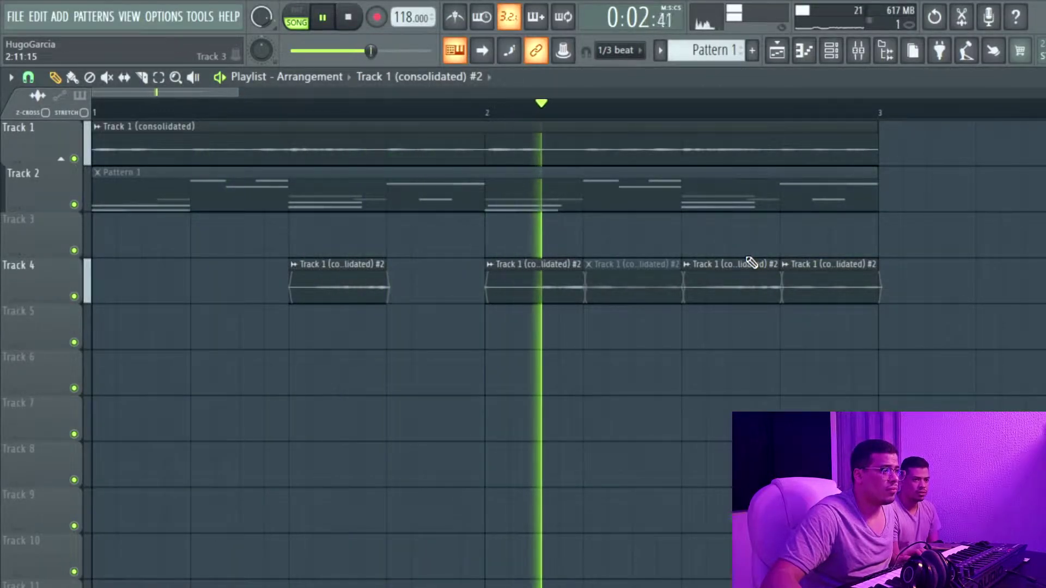
pyautogui.press('space')
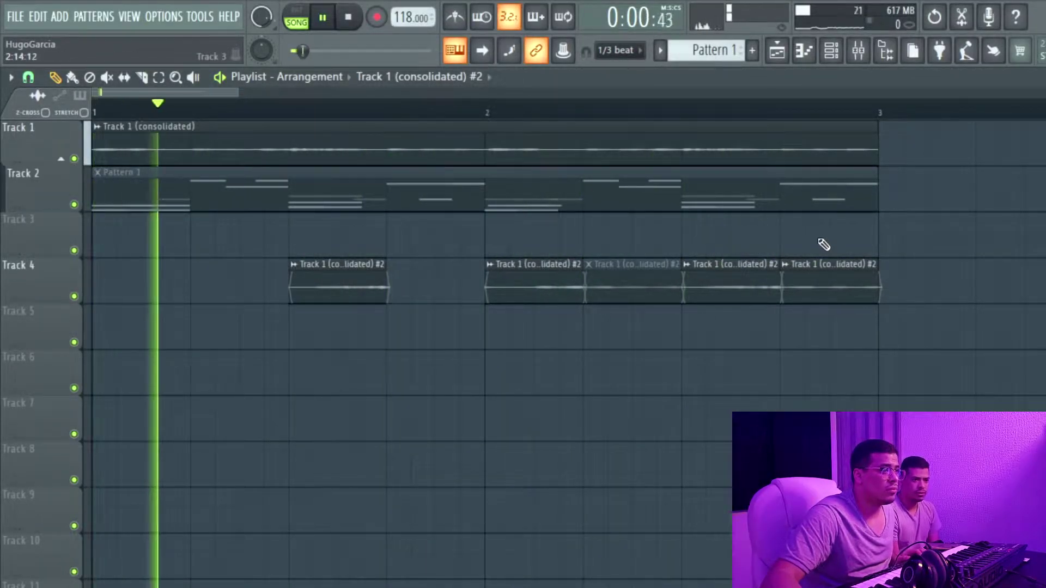
pyautogui.rightClick(831, 284)
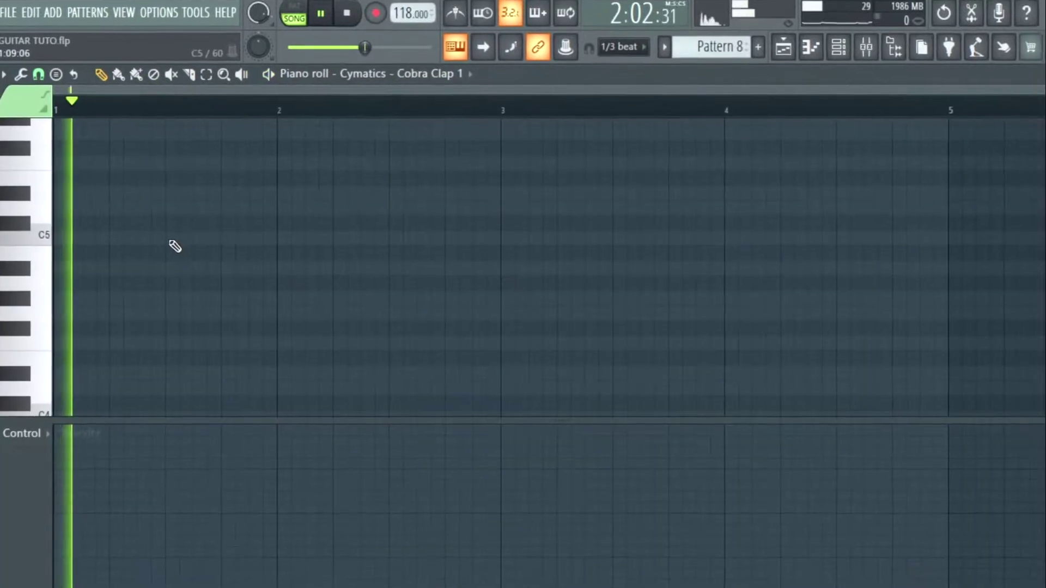
# Place Cobra Clap 1 notes on C5 at the midpoint of each of the first four bars
pyautogui.click(373, 231)
pyautogui.click(614, 230)
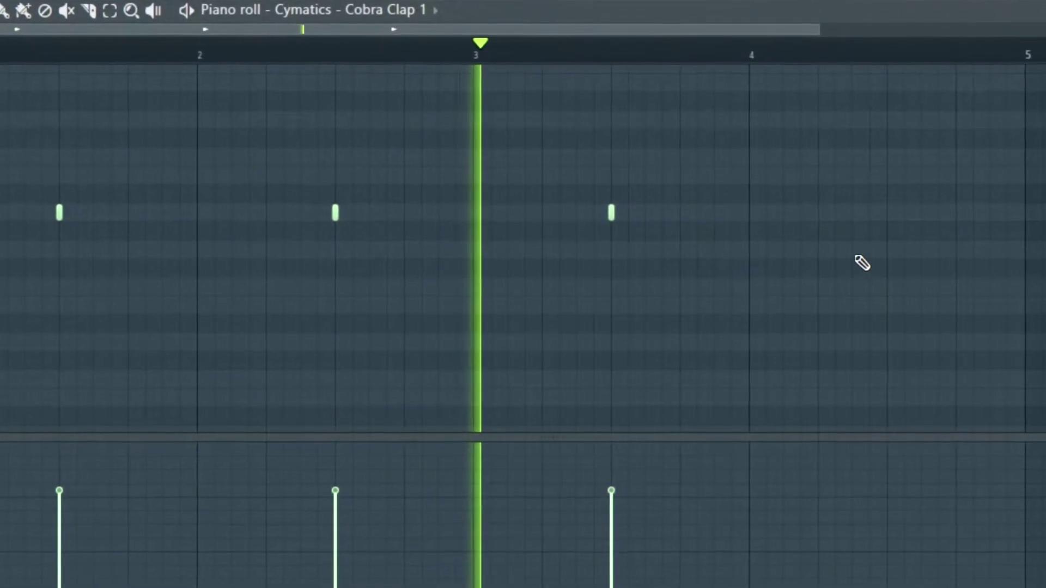
pyautogui.click(879, 217)
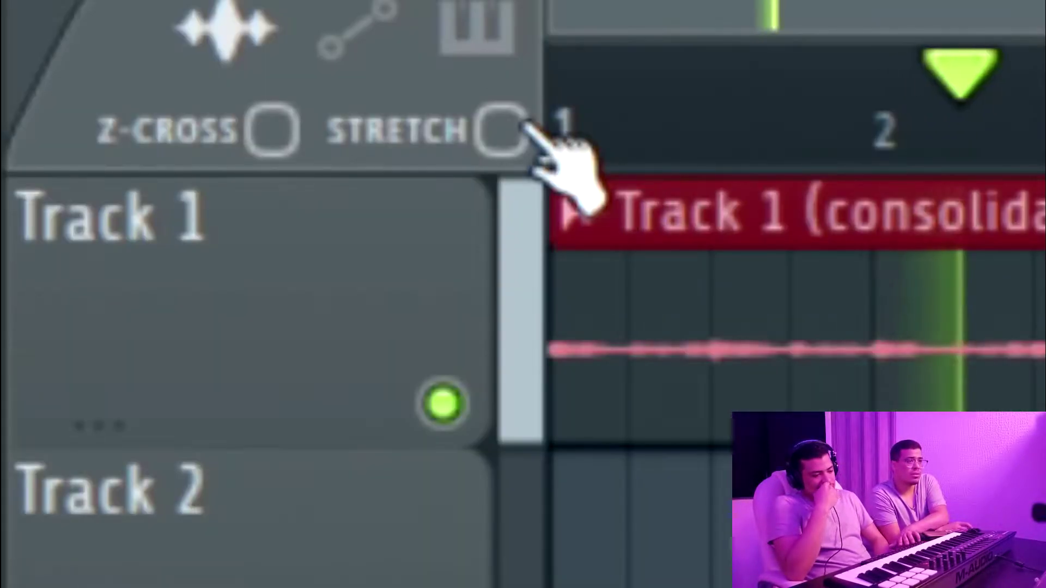
# Enable stretching in the playlist and stretch the first Track 1 (consolidated) clip to end at bar 5
pyautogui.click(132, 178)
pyautogui.press('space')
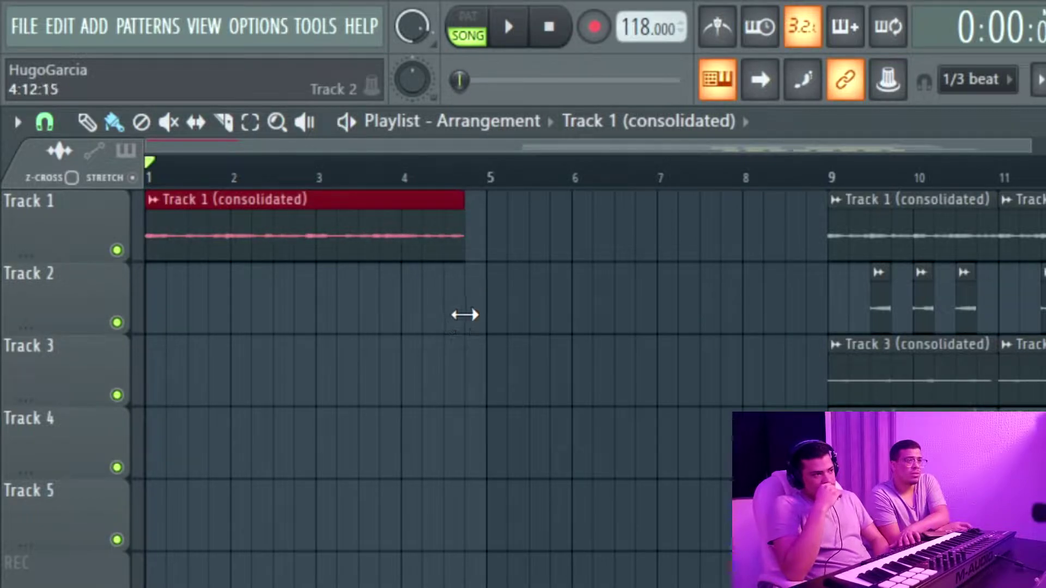
pyautogui.moveTo(464, 316); pyautogui.dragTo(485, 319)
pyautogui.press('space')
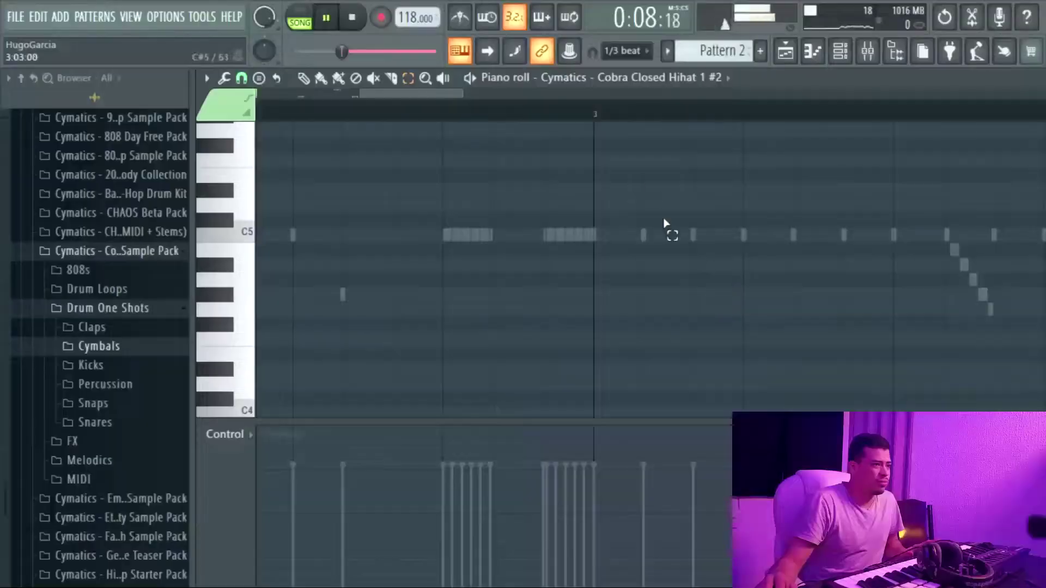
pyautogui.scroll(-6, 556, 116)
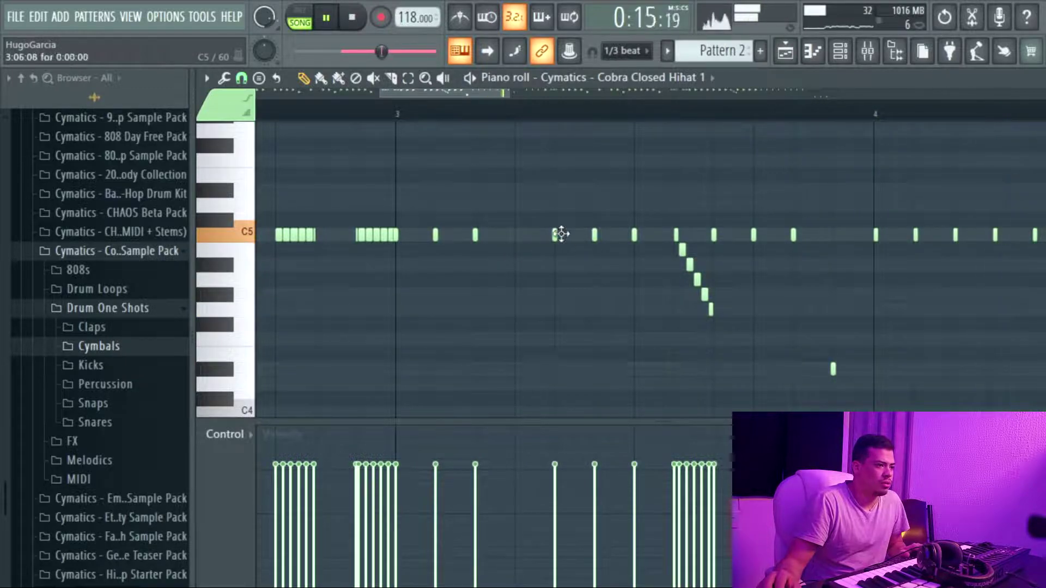
pyautogui.scroll(-2, 540, 126)
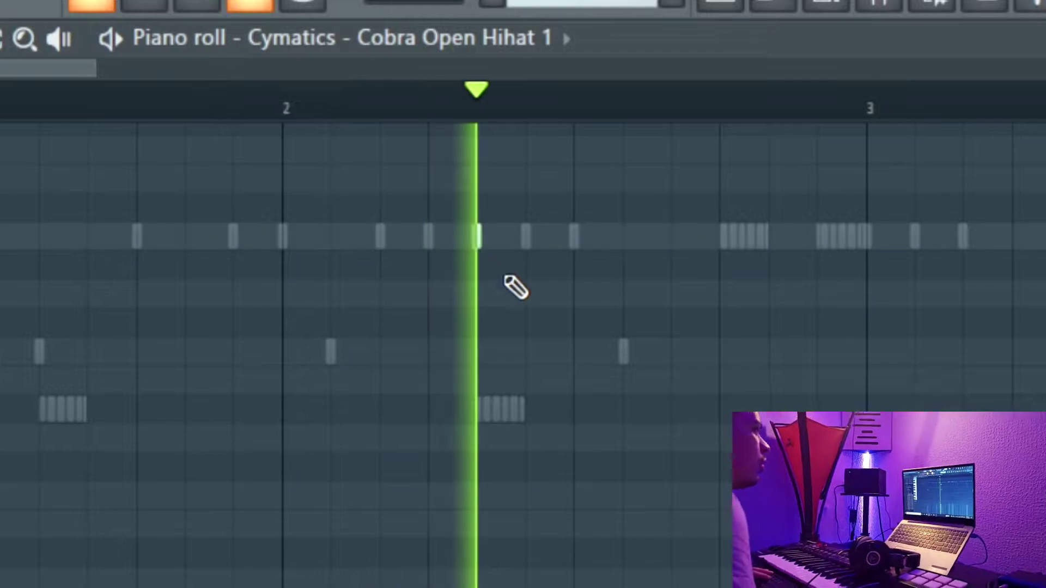
# Replace the Cobra Open Hihat 1 channel's sample with Cymatics - Bang Open Hihat 1 and check its sampler settings
pyautogui.press('space')
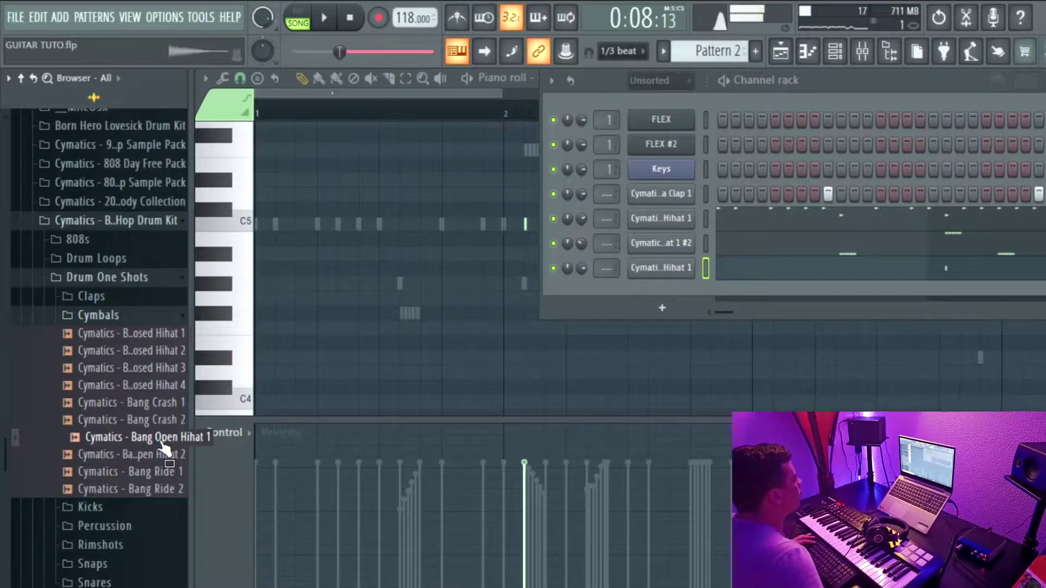
pyautogui.moveTo(670, 263); pyautogui.dragTo(668, 267)
pyautogui.press('space')
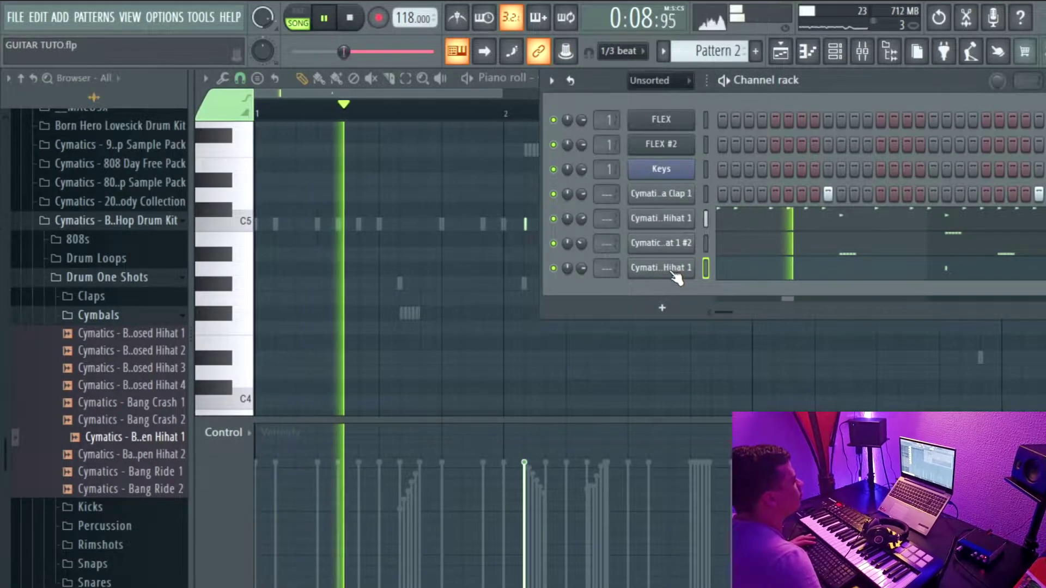
pyautogui.click(668, 267)
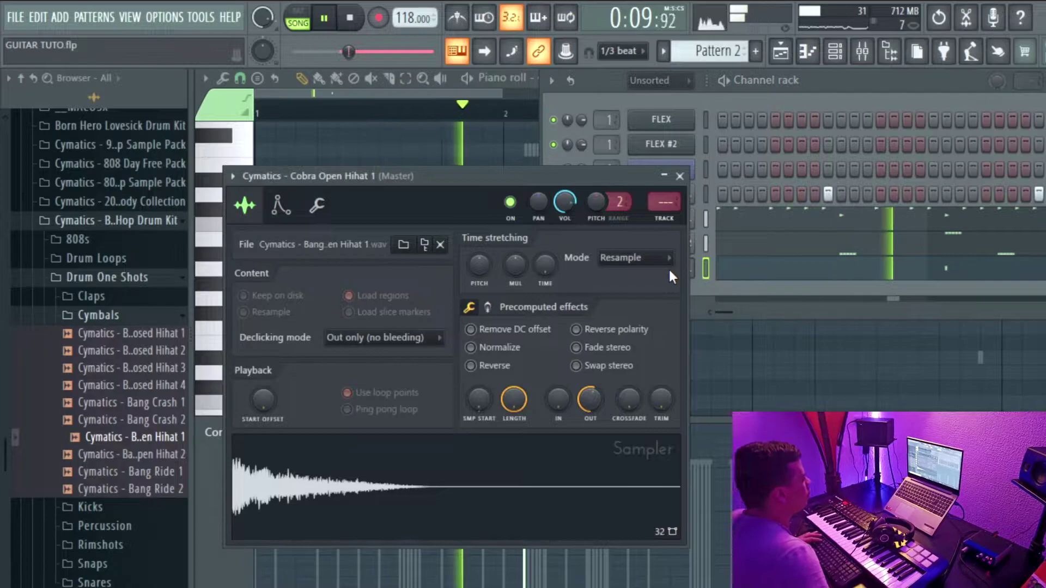
pyautogui.click(680, 176)
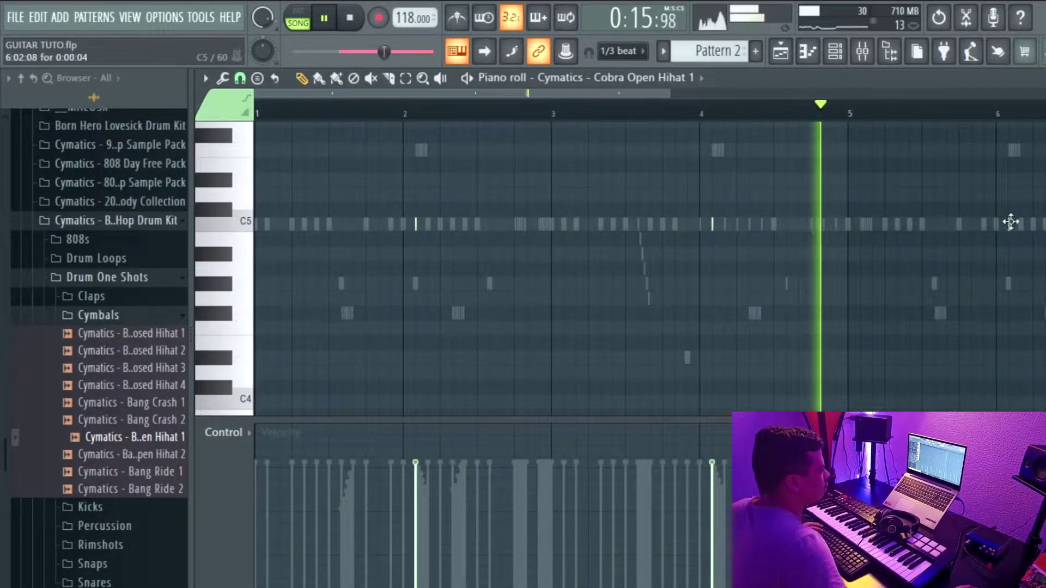
# Add an open hihat note on C5 just after the start of bar 8 and open the channel rack
pyautogui.moveTo(577, 96); pyautogui.dragTo(829, 142)
pyautogui.click(802, 226)
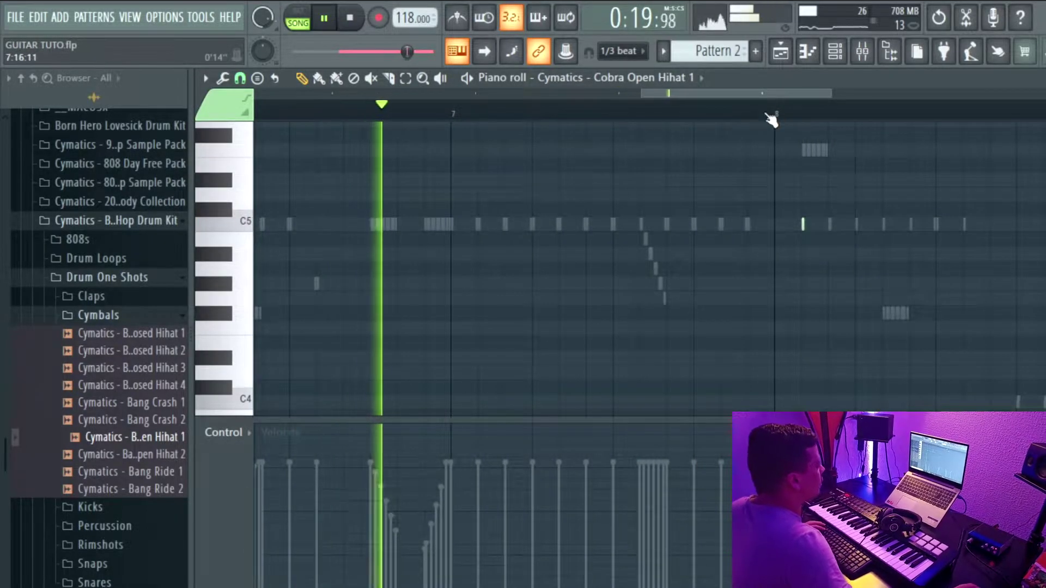
pyautogui.moveTo(768, 95); pyautogui.dragTo(788, 86)
pyautogui.click(835, 52)
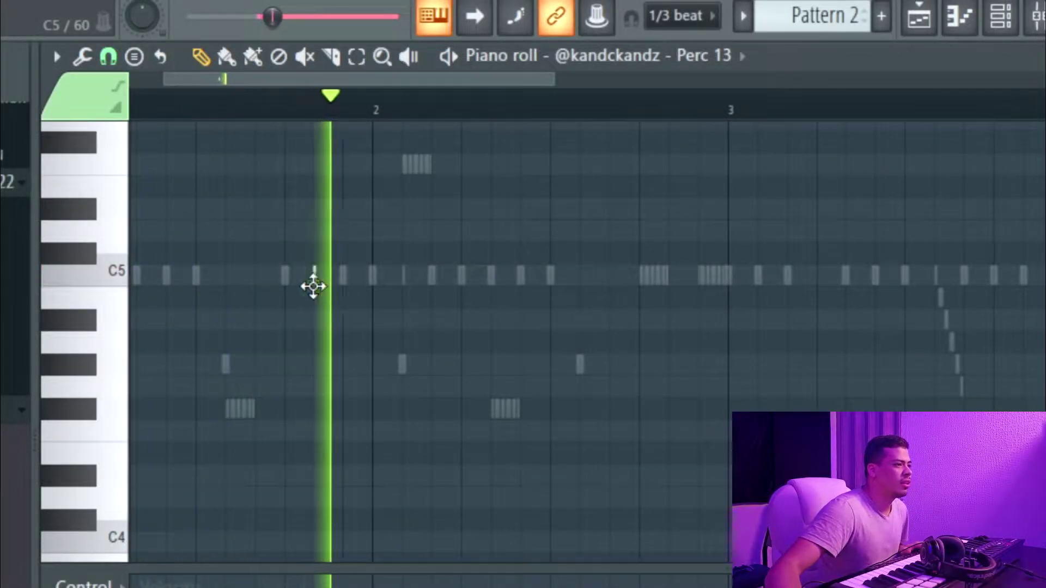
# Add Perc 13 notes on C5 before and after the existing one to fill the last beat of bar 1
pyautogui.press('space')
pyautogui.click(289, 274)
pyautogui.press('space')
pyautogui.scroll(1, 293, 104)
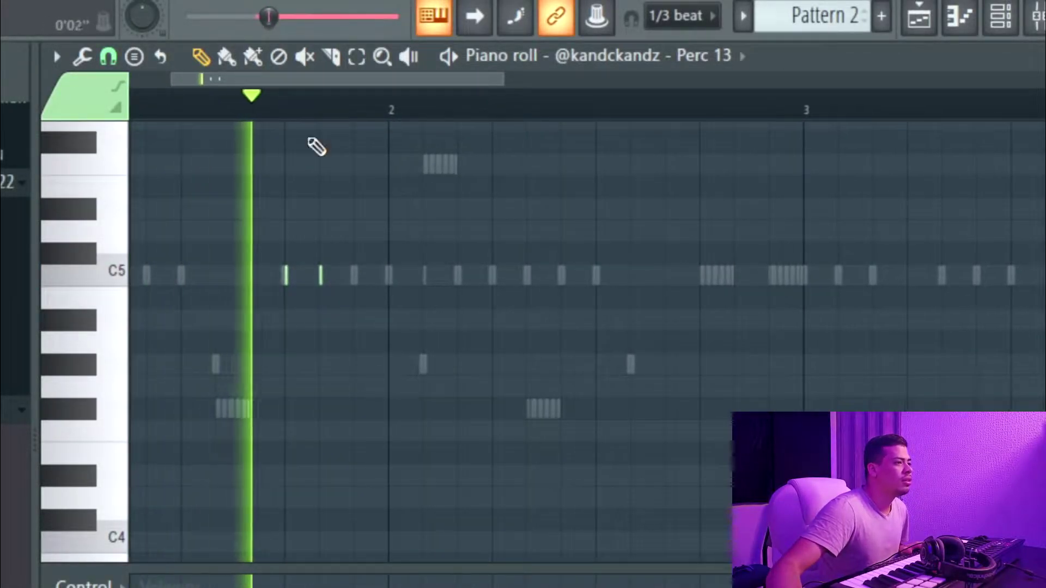
pyautogui.press('space')
pyautogui.press('space')
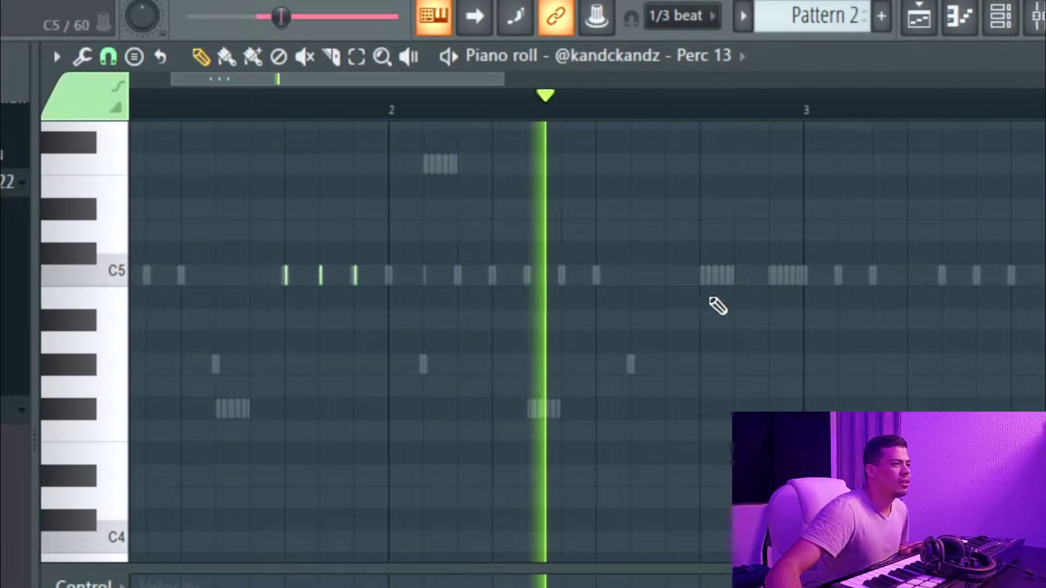
# Add two Perc 13 notes on C5 within the last beat of bar 2
pyautogui.press('space')
pyautogui.click(703, 276)
pyautogui.press('space')
pyautogui.click(770, 277)
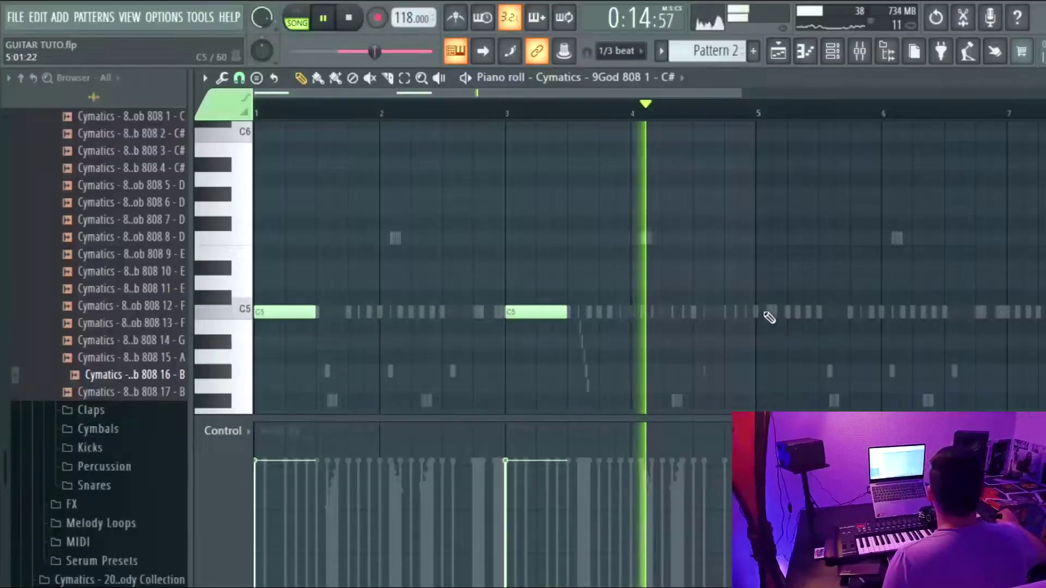
# Add 9God 808 1 notes on C5 at the starts of bars 5 and 7
pyautogui.click(760, 312)
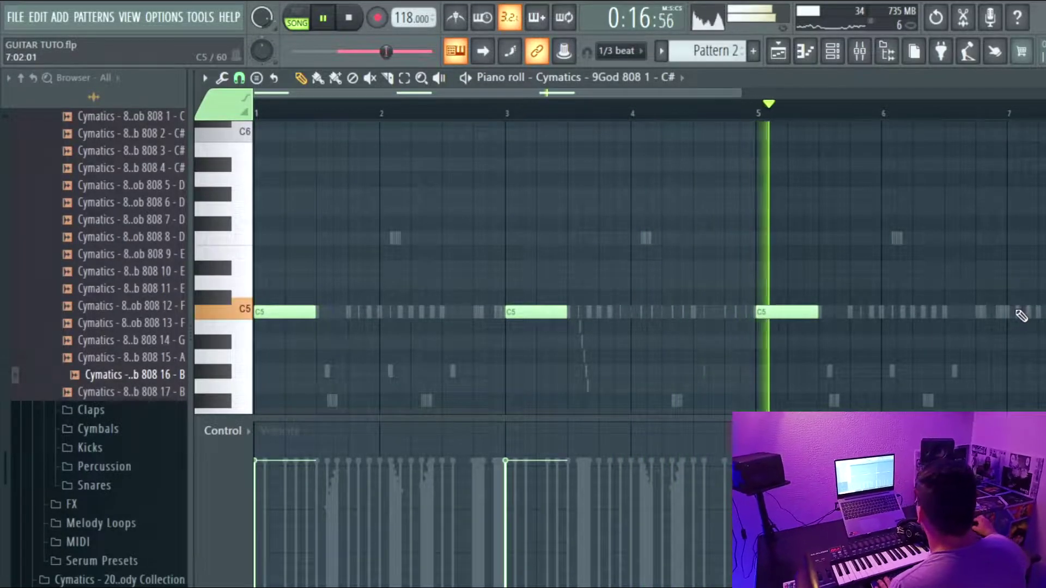
pyautogui.click(1014, 313)
pyautogui.scroll(-1, 957, 114)
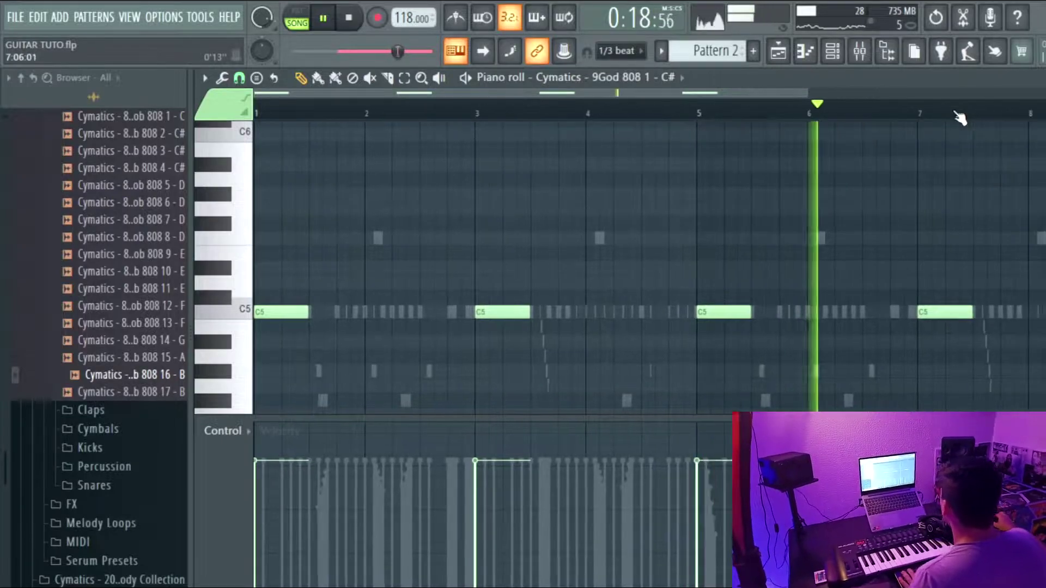
pyautogui.scroll(-1, 957, 117)
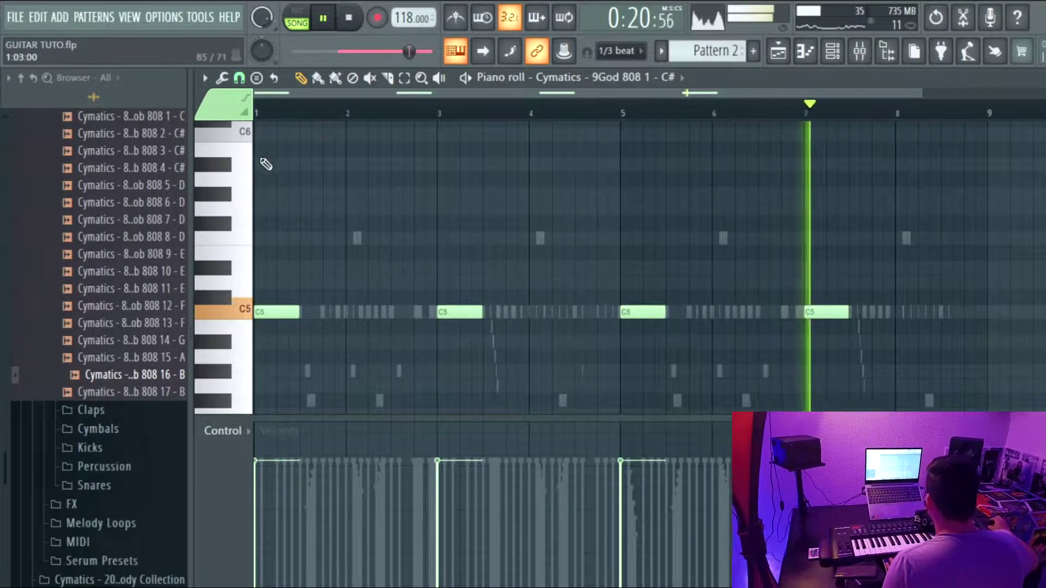
# Add a one-beat 808 note just before bar 3, lower it to A#4 and play back the passage
pyautogui.moveTo(420, 297); pyautogui.dragTo(421, 337)
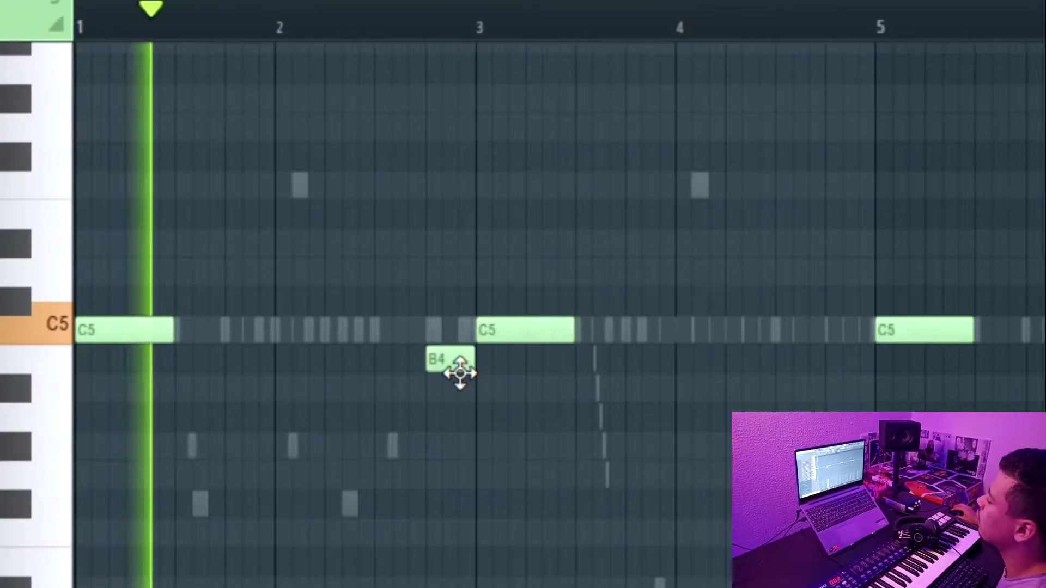
pyautogui.moveTo(459, 373)
pyautogui.mouseDown()
pyautogui.moveTo(450, 366)
pyautogui.moveTo(451, 388)
pyautogui.moveTo(452, 355)
pyautogui.mouseUp()
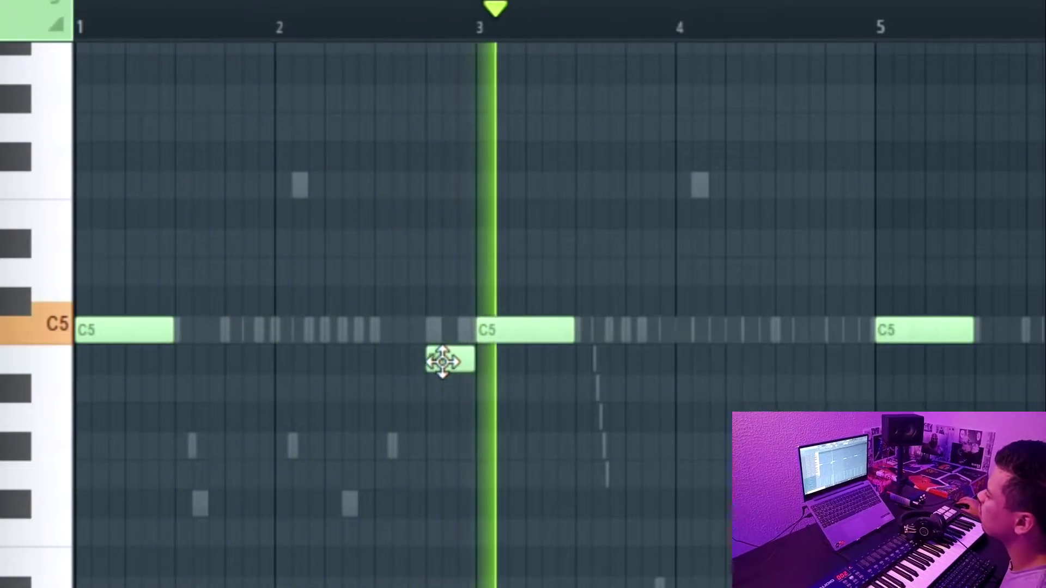
pyautogui.moveTo(440, 362); pyautogui.dragTo(434, 399)
pyautogui.click(392, 27)
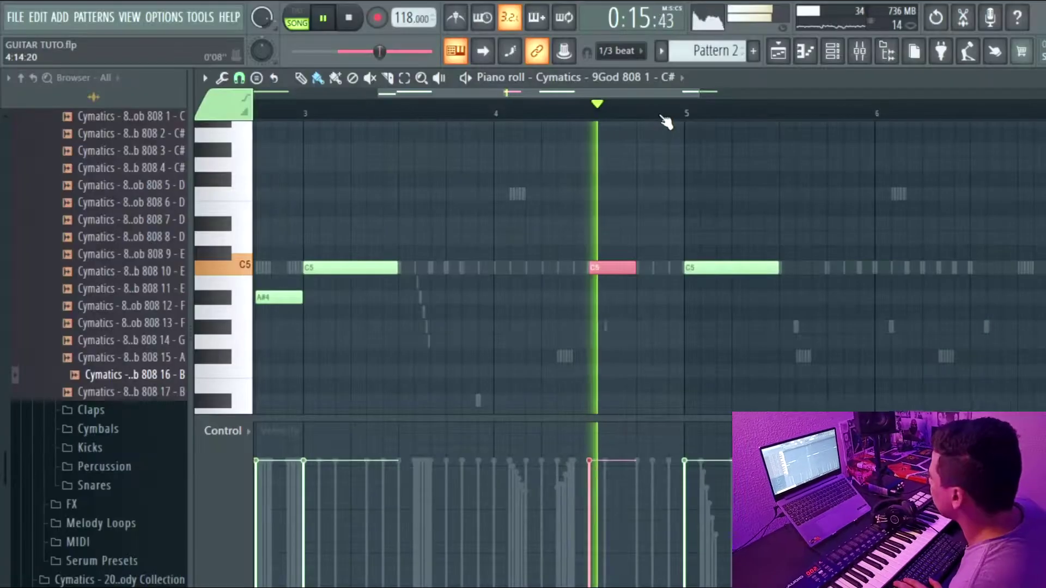
# Move the short bar 4 808 note to the last beat and fill that beat with three equal C5 notes
pyautogui.scroll(3, 654, 120)
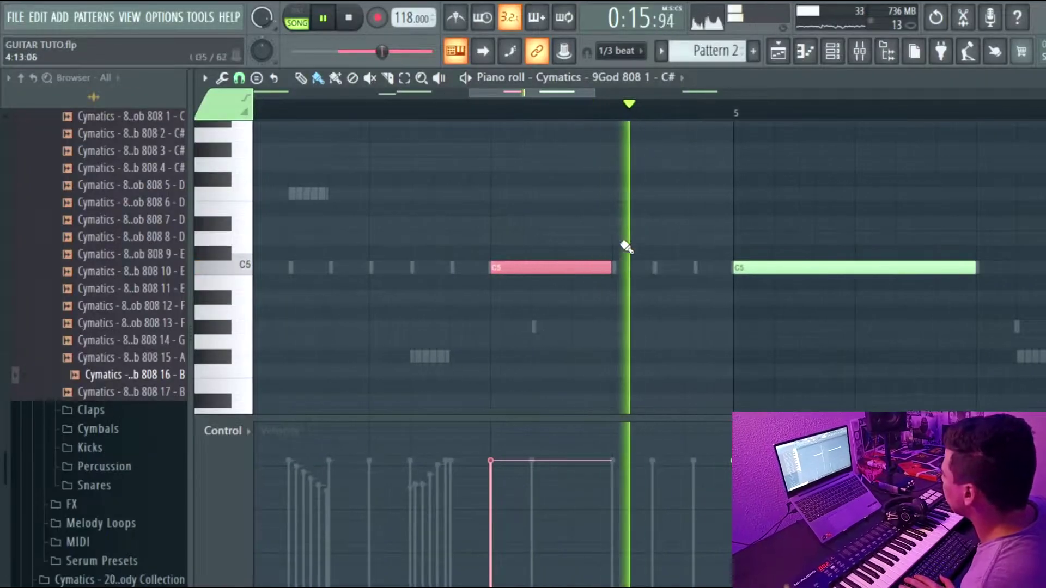
pyautogui.moveTo(501, 267); pyautogui.dragTo(610, 280)
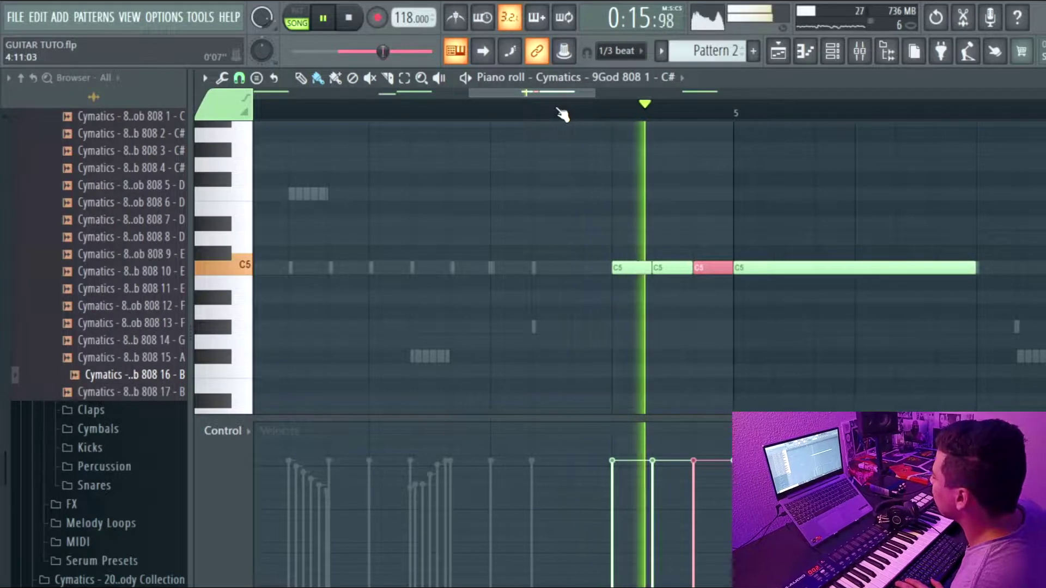
pyautogui.scroll(-4, 561, 109)
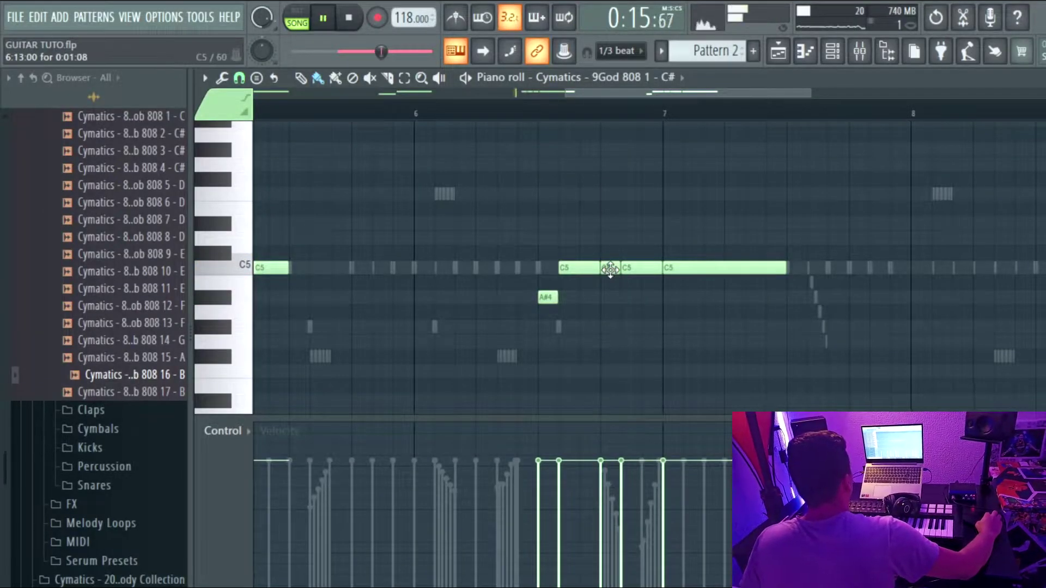
# Play back bar 6, shorten the C5 808 notes following its two A#4 notes to one grid step each, and select the group
pyautogui.scroll(-2, 576, 117)
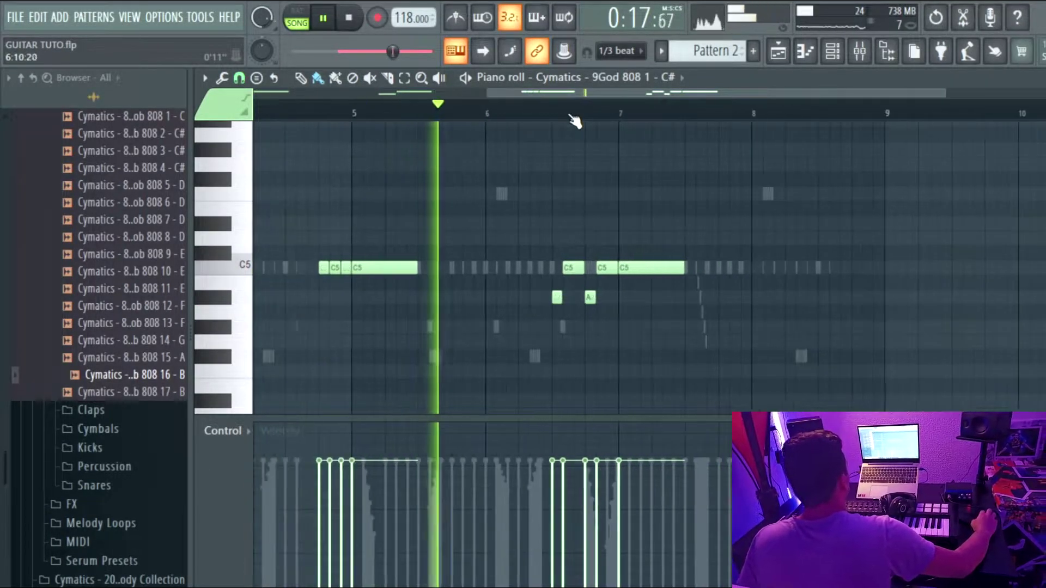
pyautogui.scroll(-2, 575, 119)
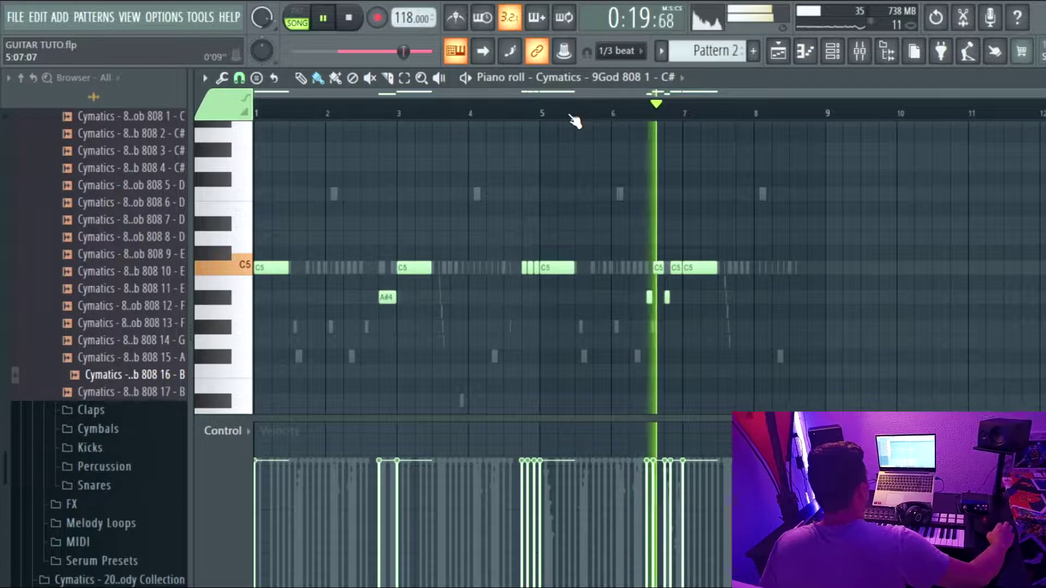
pyautogui.click(619, 115)
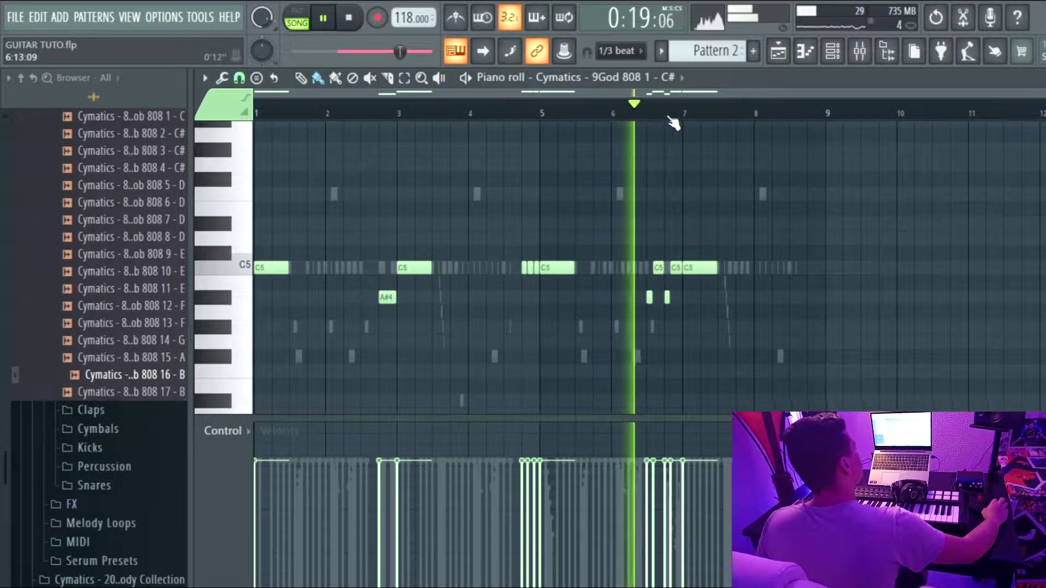
pyautogui.scroll(1, 669, 119)
pyautogui.scroll(3, 669, 119)
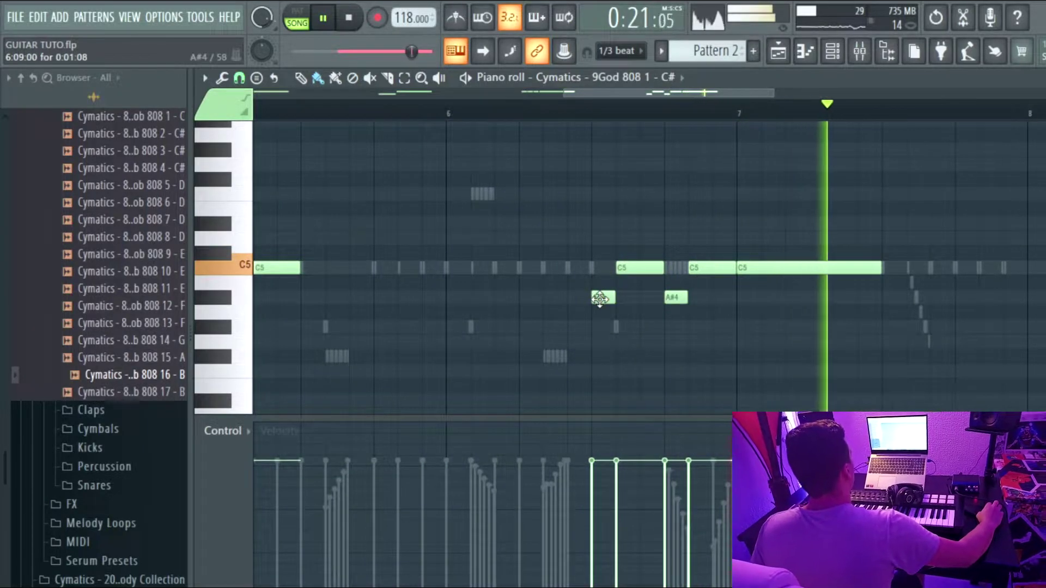
pyautogui.moveTo(660, 268); pyautogui.dragTo(645, 268)
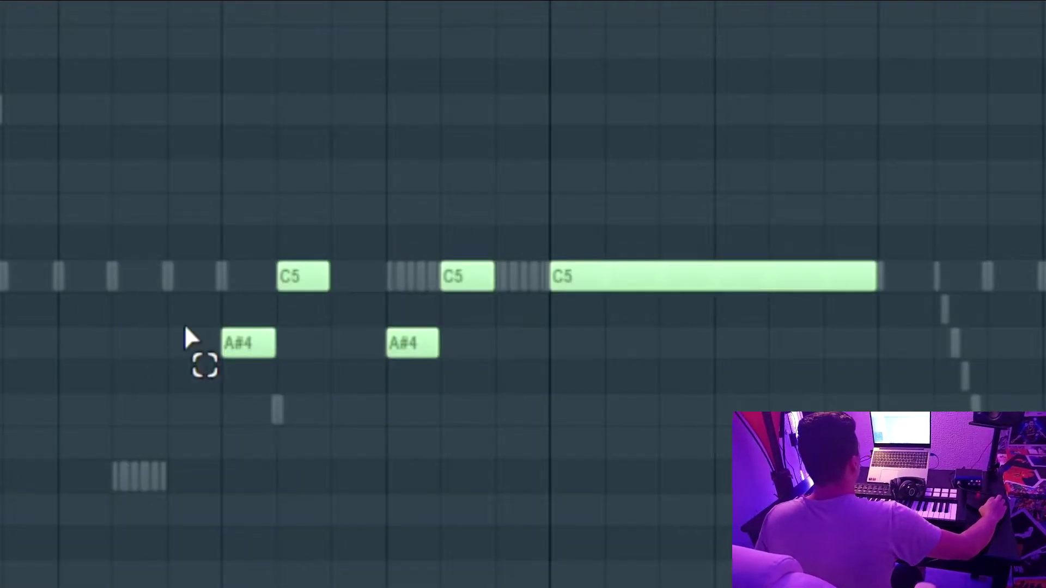
pyautogui.moveTo(577, 295); pyautogui.dragTo(672, 314)
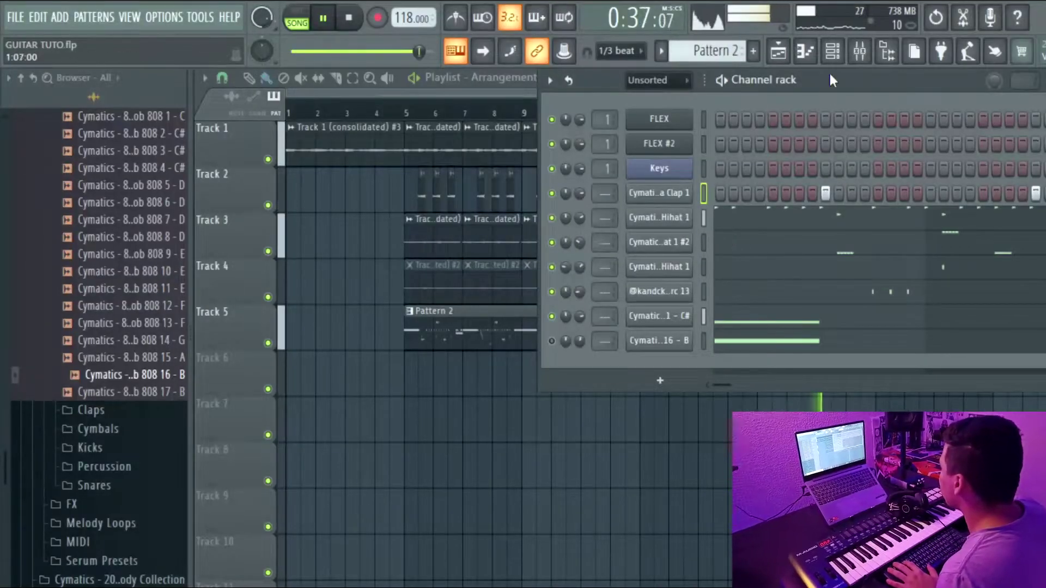
# Chop the C5 note in the 9God 808 1 part's last beat before bar 17 into short repeated notes
pyautogui.click(839, 53)
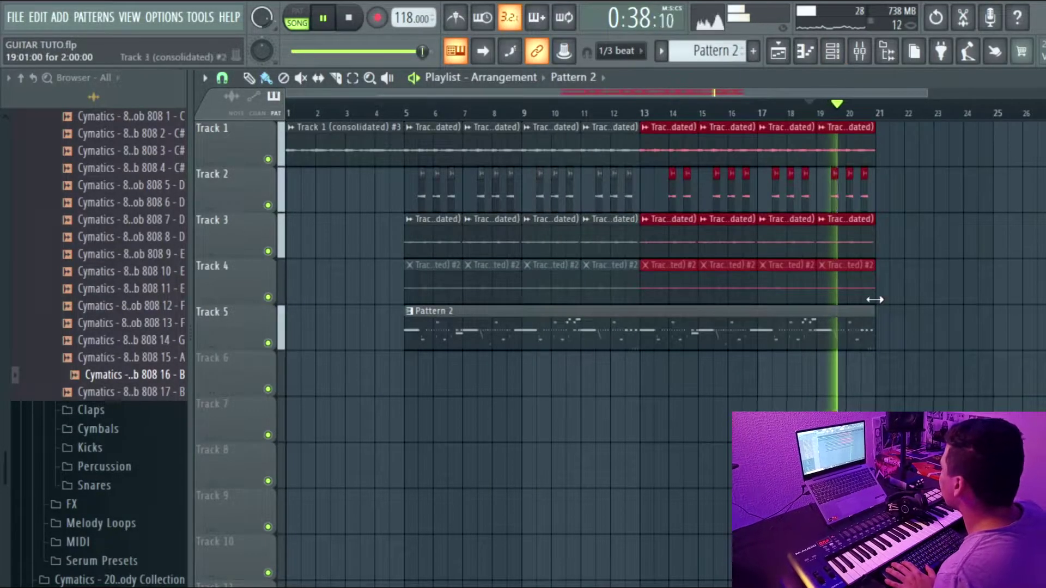
pyautogui.click(832, 52)
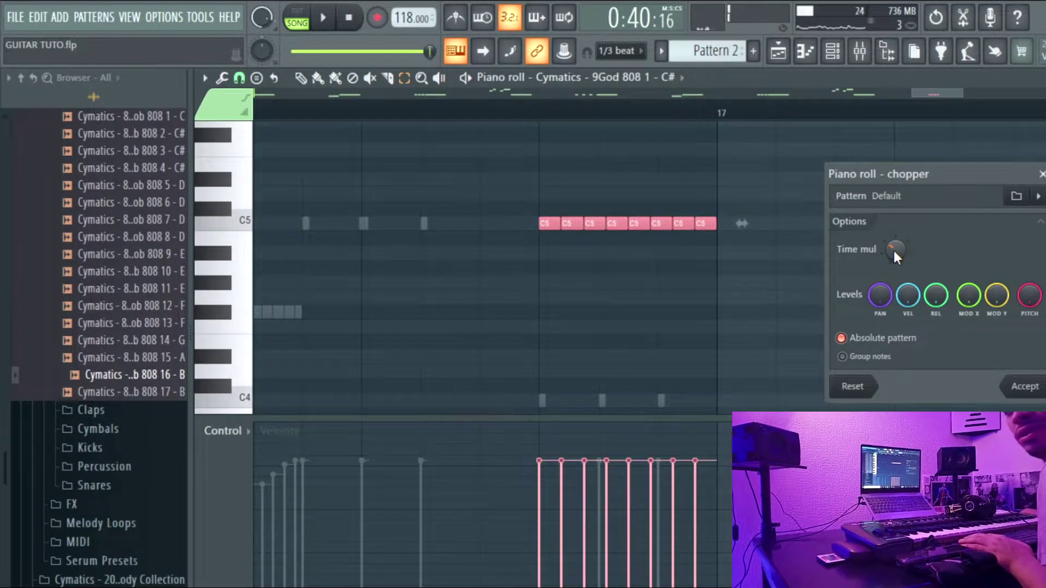
pyautogui.click(1026, 387)
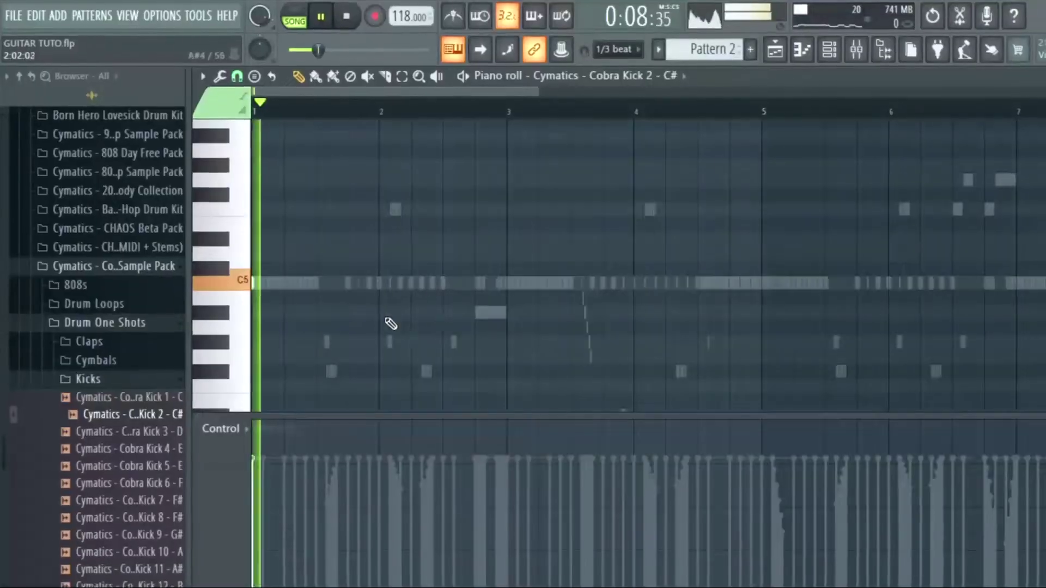
# Raise the Cobra Kick 2 channel's volume slightly and duplicate its notes from bars 1–8 into bars 9–16
pyautogui.scroll(-3, 382, 305)
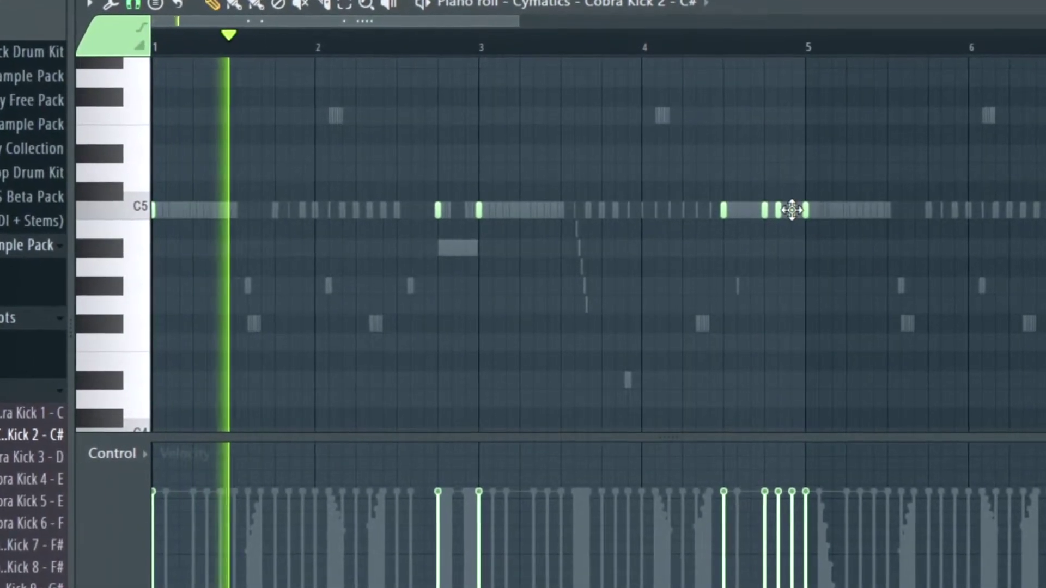
pyautogui.press('F6')
pyautogui.moveTo(566, 371); pyautogui.dragTo(566, 368)
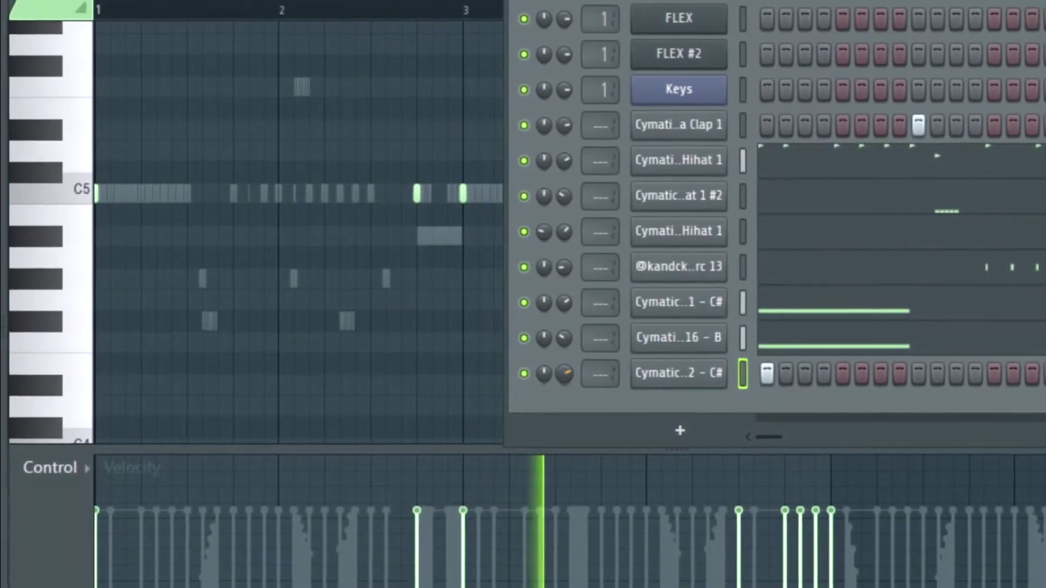
pyautogui.press('F6')
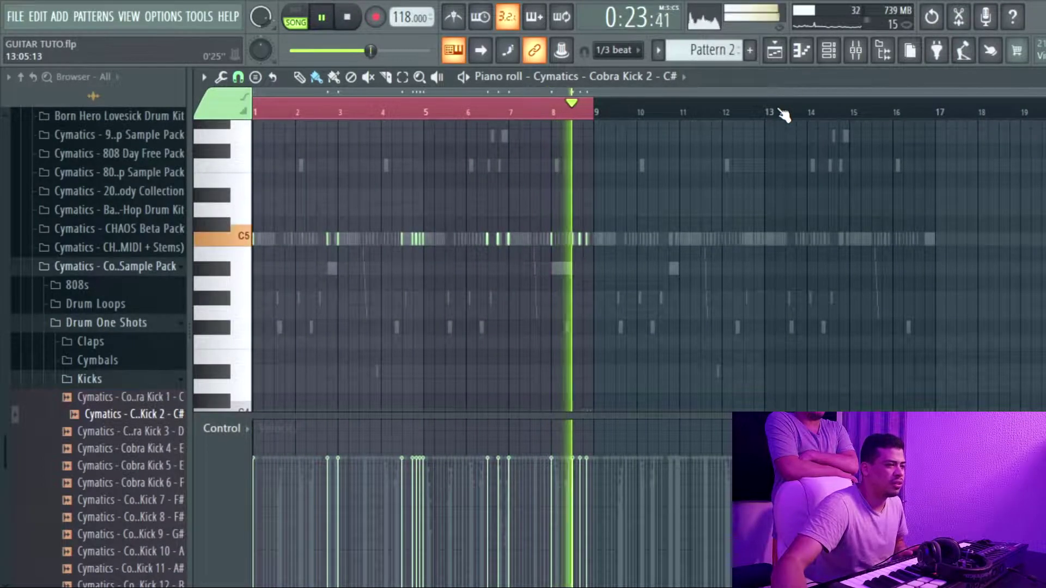
pyautogui.hotkey('ctrl', 'b')
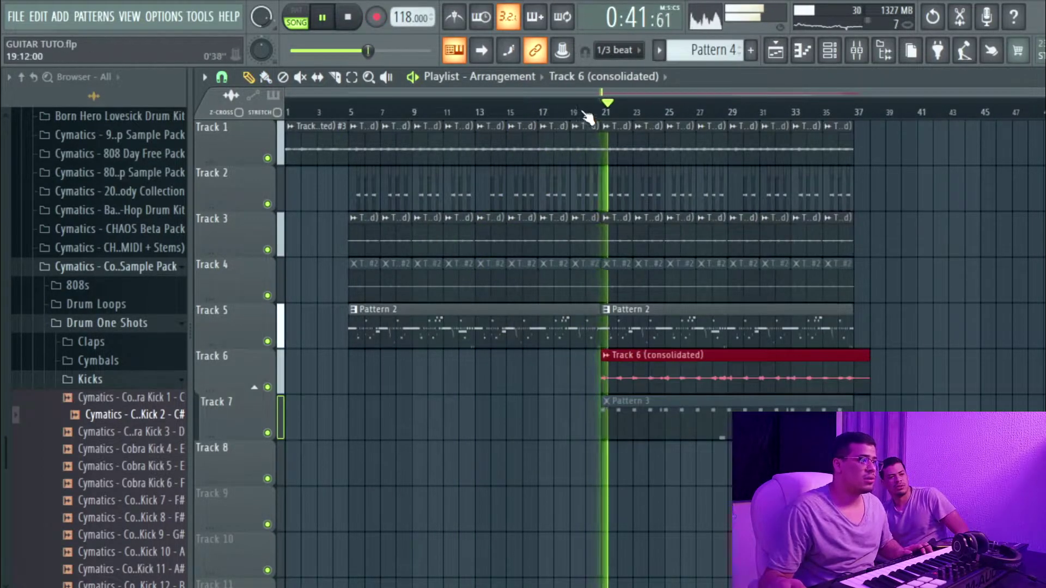
# Play back the arrangement from the second half of bar 19
pyautogui.click(586, 110)
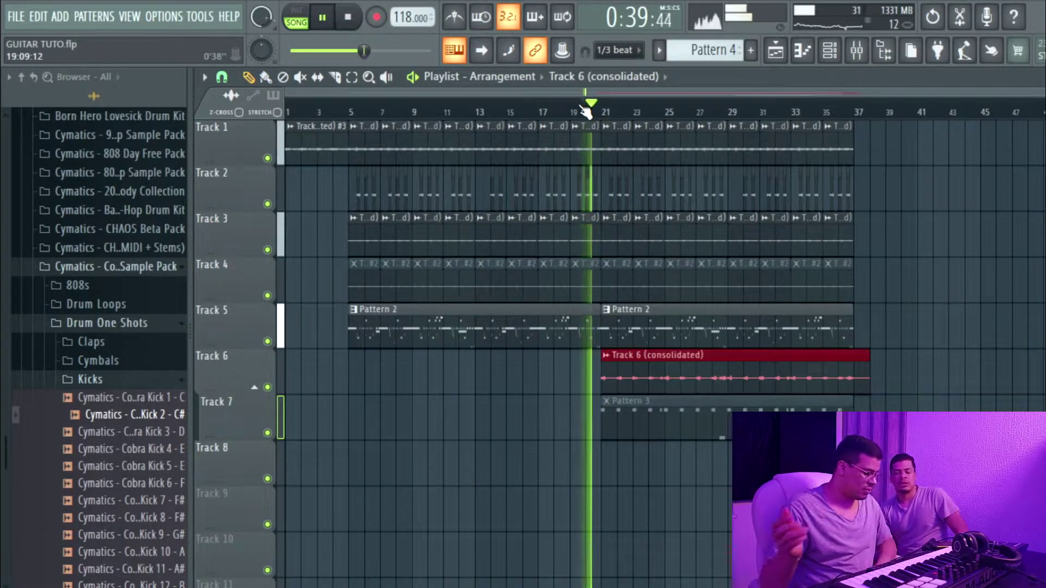